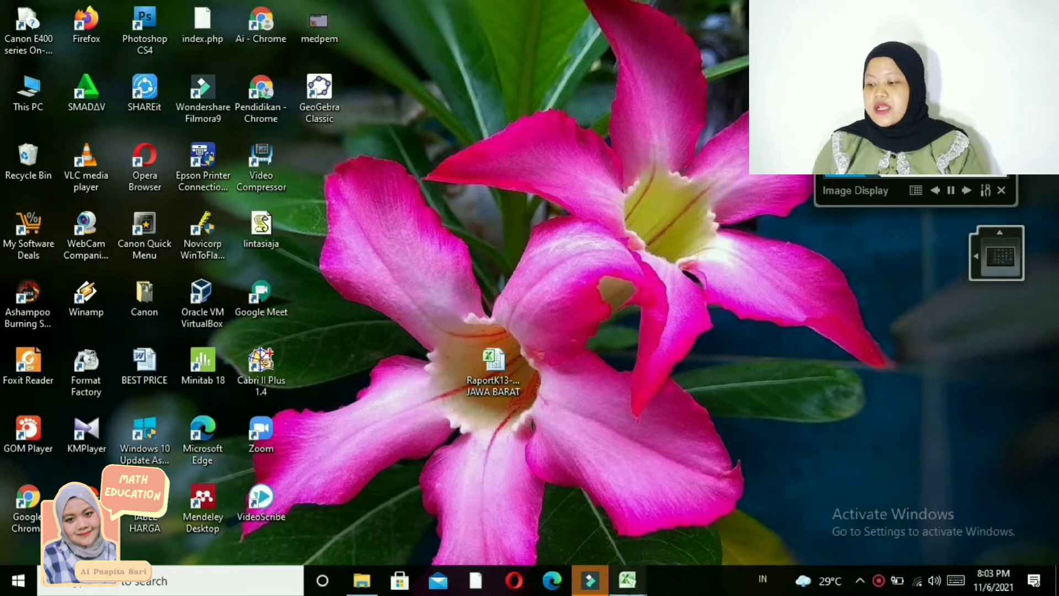
Switch to the Kasus 1 workbook in Excel and look through the respondents' questionnaire scores down to the total row
{"action": "mouse_move", "coordinate": [627, 579]}
{"action": "left_click", "coordinate": [667, 540]}
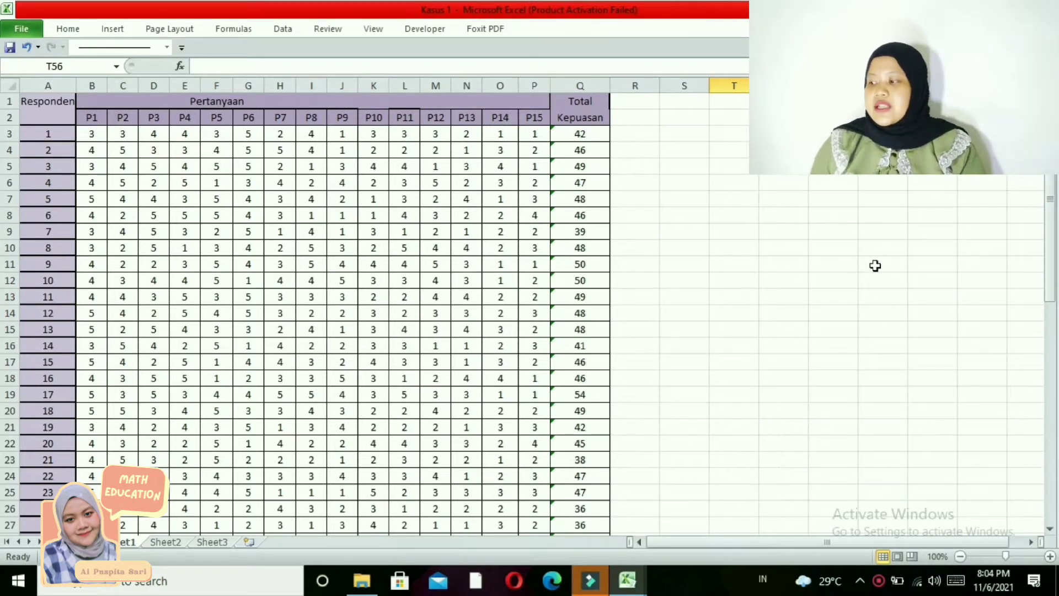
{"action": "left_click_drag", "start_coordinate": [1053, 181], "coordinate": [1054, 457]}
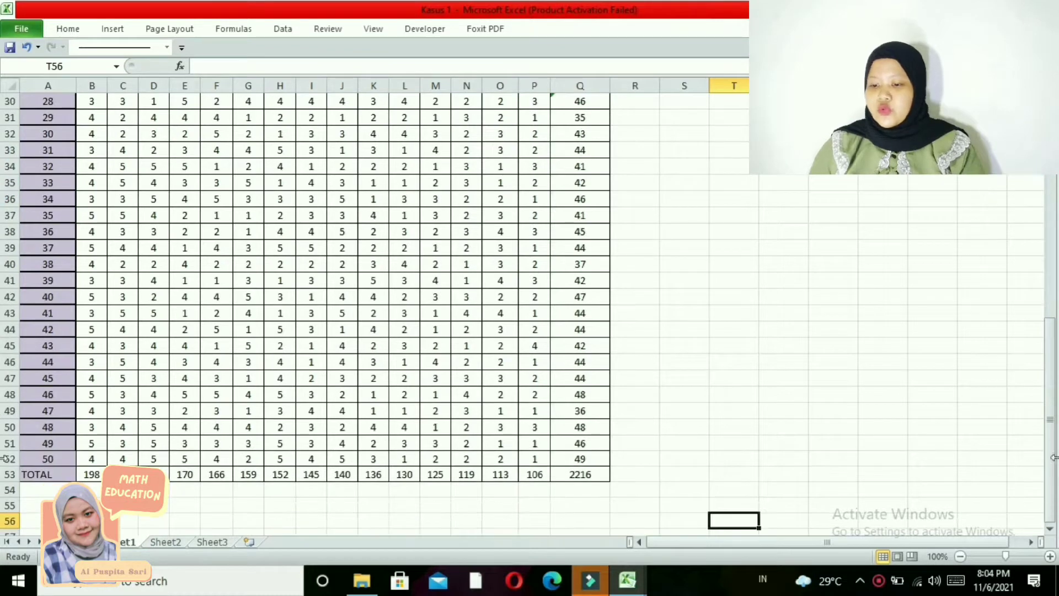
{"action": "left_click_drag", "start_coordinate": [1054, 417], "coordinate": [1054, 187]}
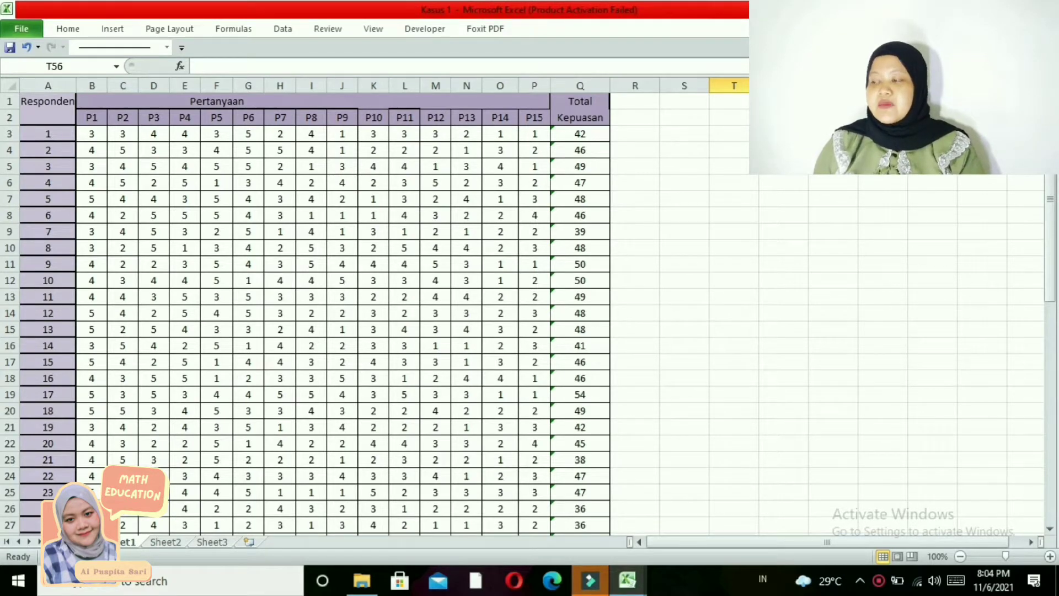
Start Minitab 18 from the desktop and choose the KASUS PEMAHAMAN BANGUN RUANG workbook from Documents to open
{"action": "key", "text": "super+d"}
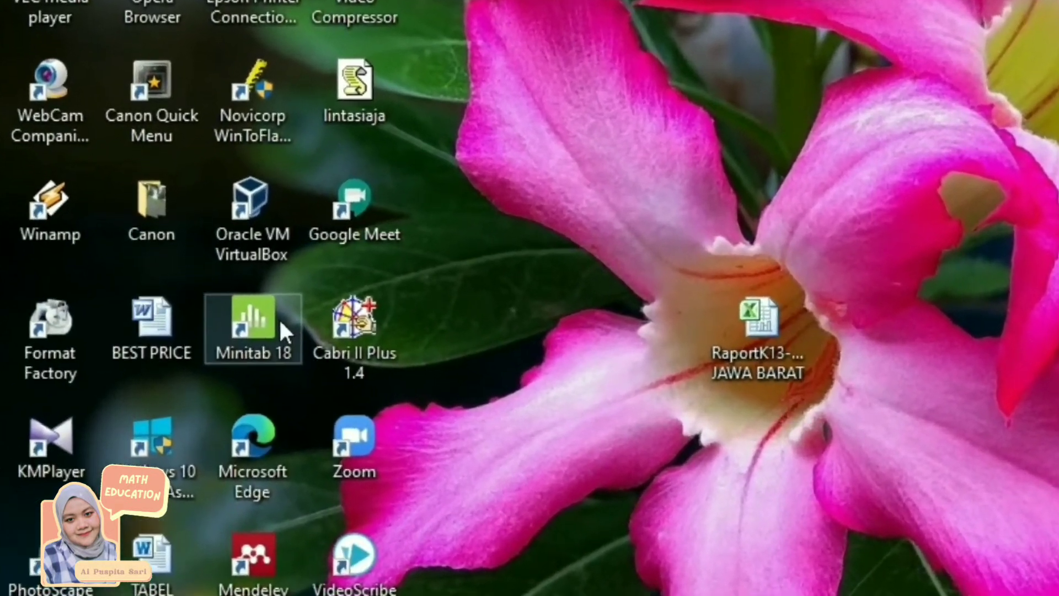
{"action": "double_click", "coordinate": [241, 352]}
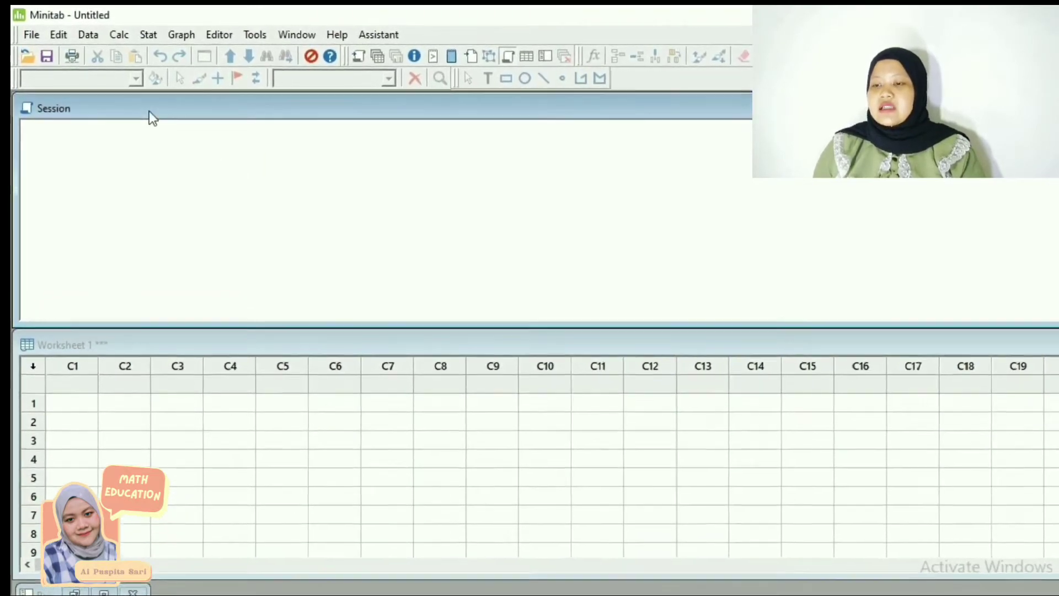
{"action": "left_click", "coordinate": [34, 39]}
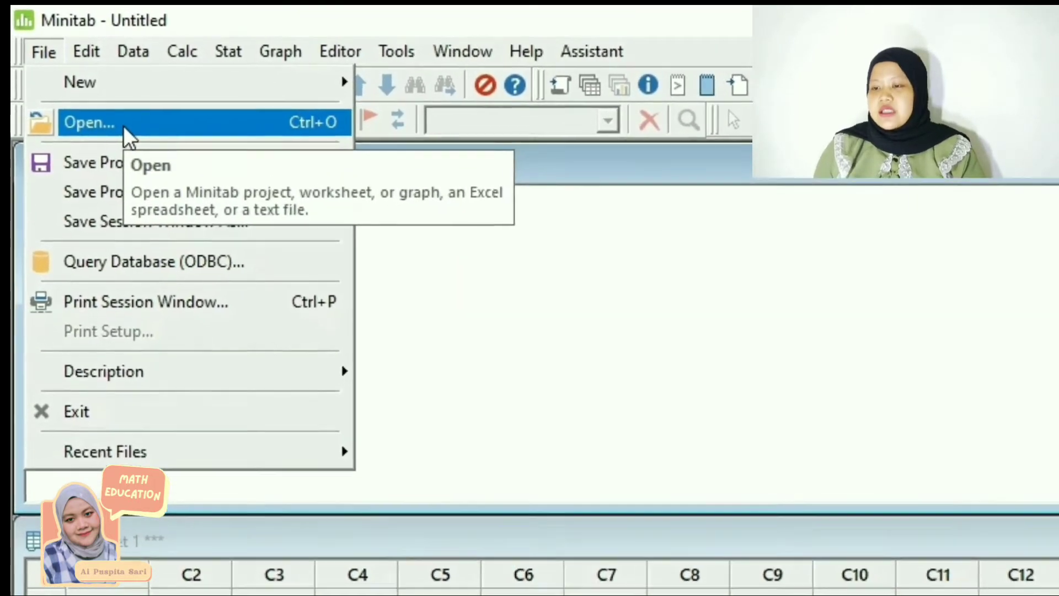
{"action": "left_click", "coordinate": [118, 121]}
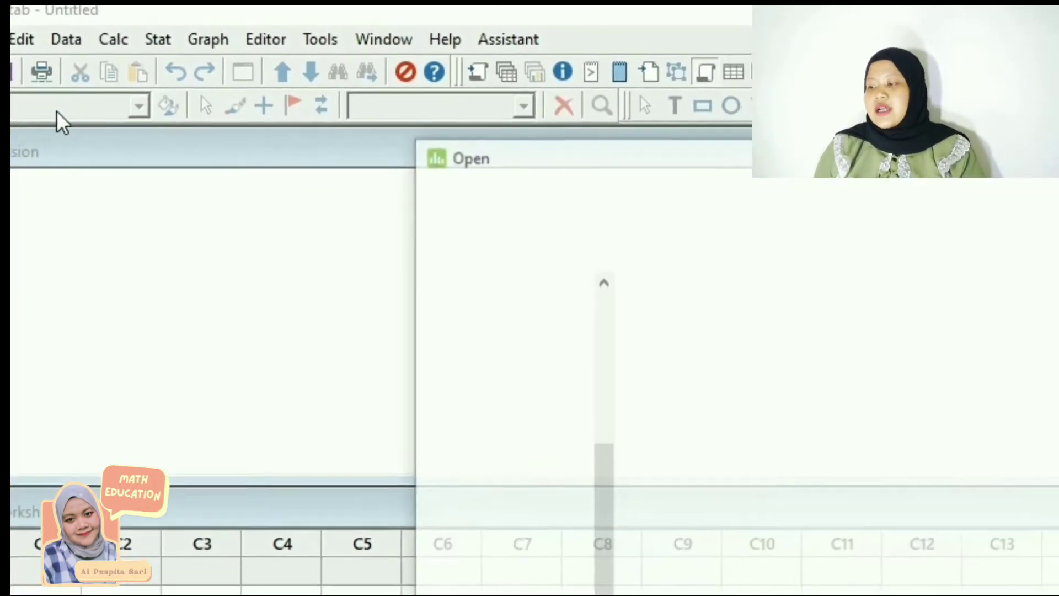
{"action": "left_click_drag", "start_coordinate": [1054, 296], "coordinate": [1033, 457]}
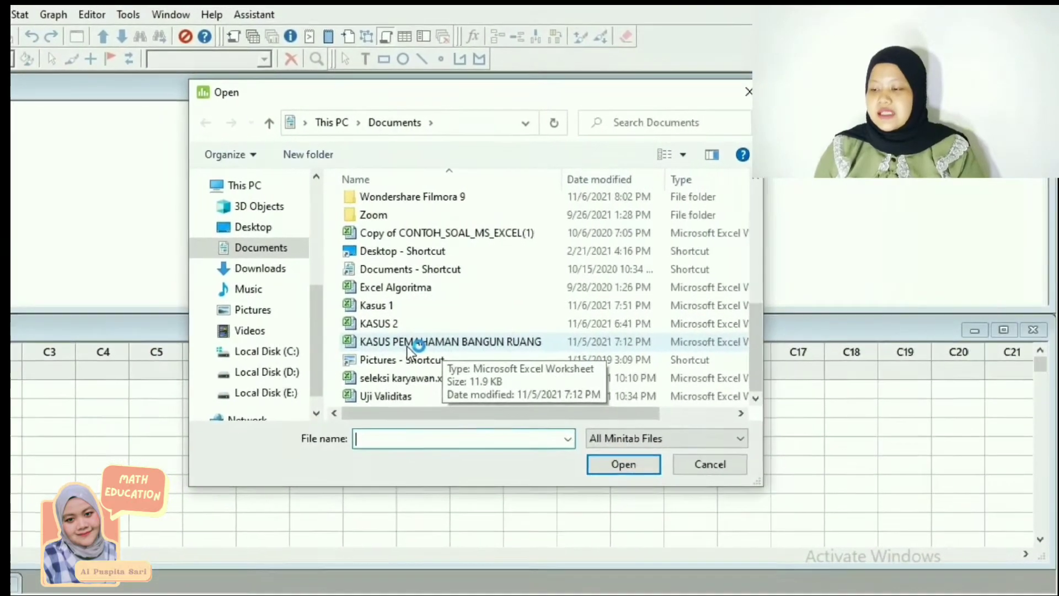
{"action": "left_click", "coordinate": [386, 348]}
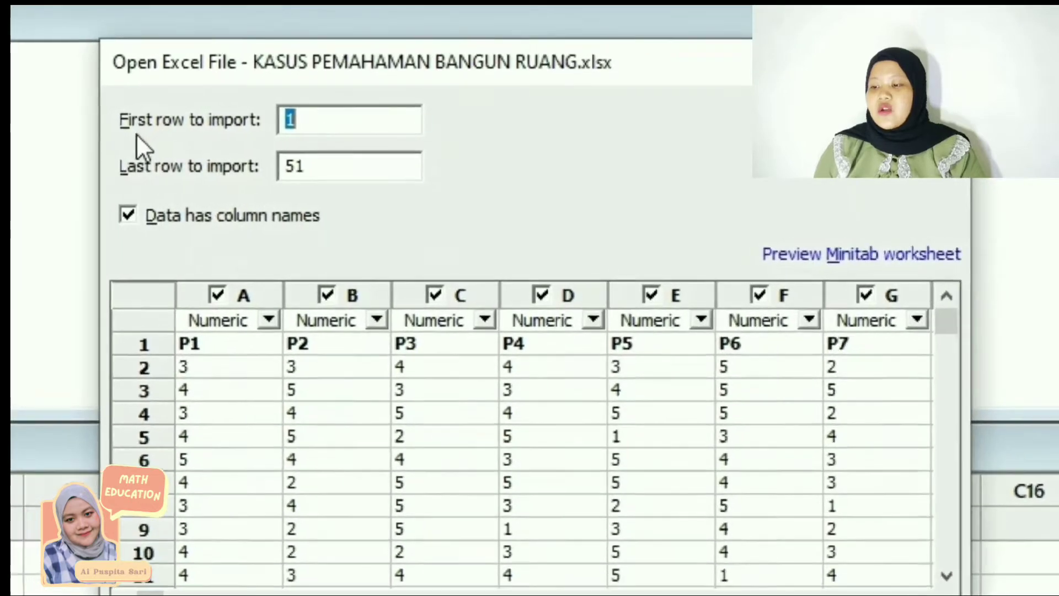
Import rows 1 to 51 of the workbook with column names and accept adding a copy to the current project
{"action": "left_click", "coordinate": [346, 109]}
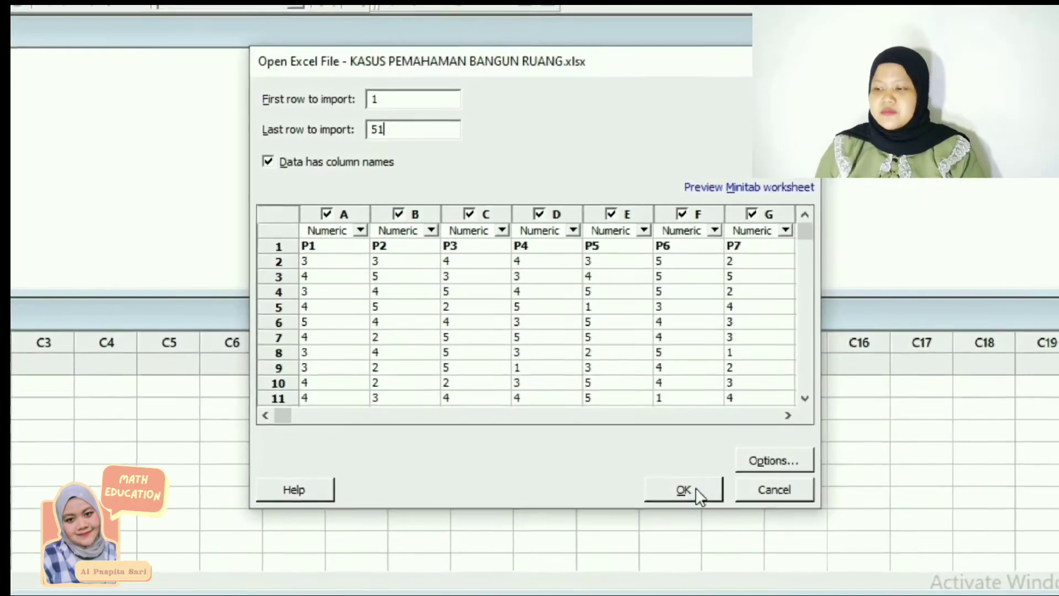
{"action": "left_click", "coordinate": [694, 487]}
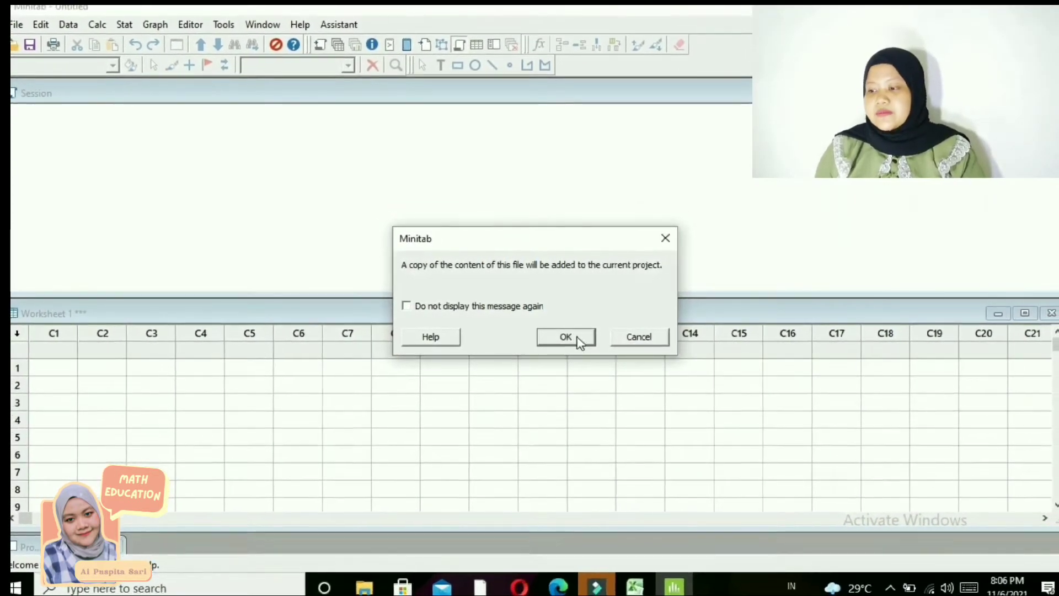
{"action": "left_click", "coordinate": [576, 338]}
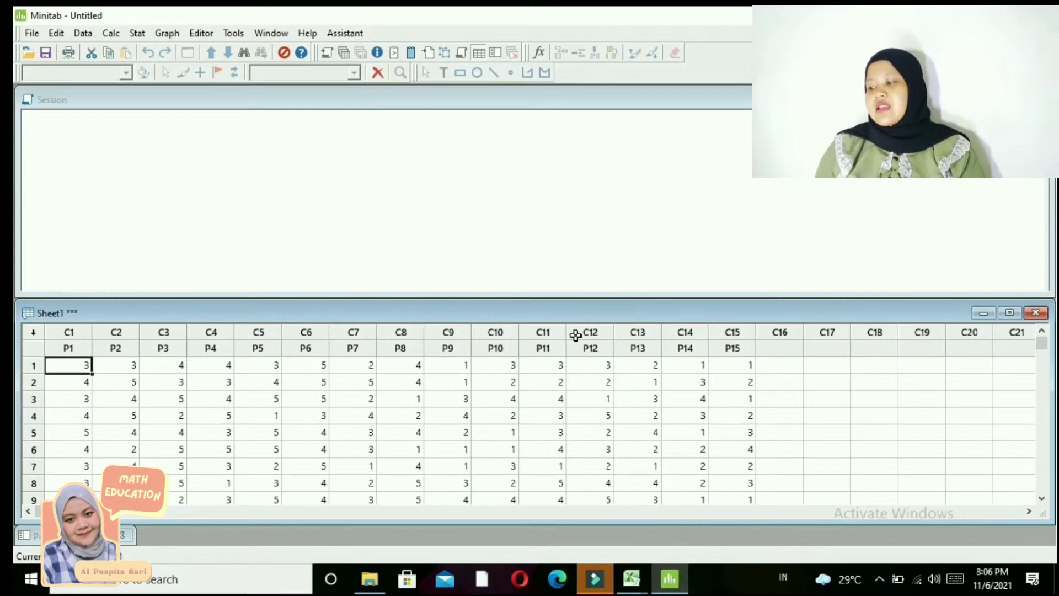
Open the Calculator and set the variable for storing the result to Total_Kepuasan
{"action": "left_click", "coordinate": [798, 348]}
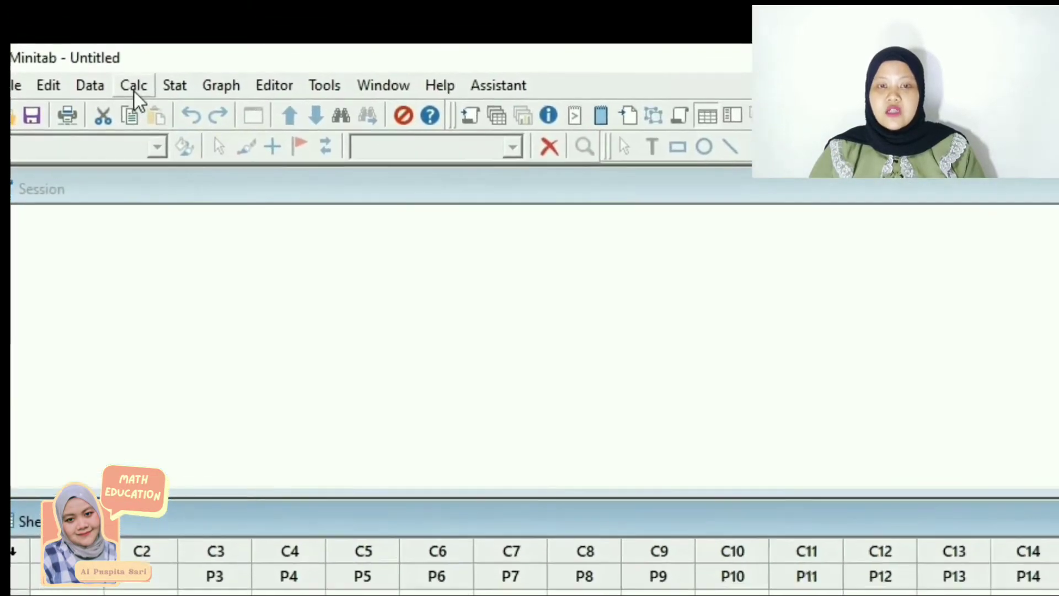
{"action": "left_click", "coordinate": [134, 87]}
{"action": "left_click", "coordinate": [175, 115]}
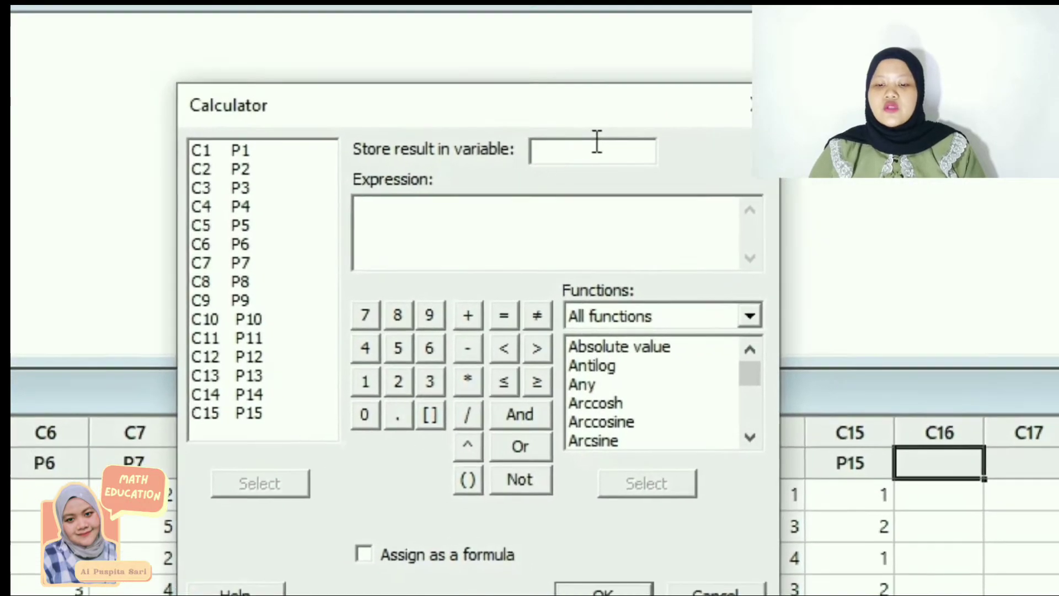
{"action": "type", "text": "T"}
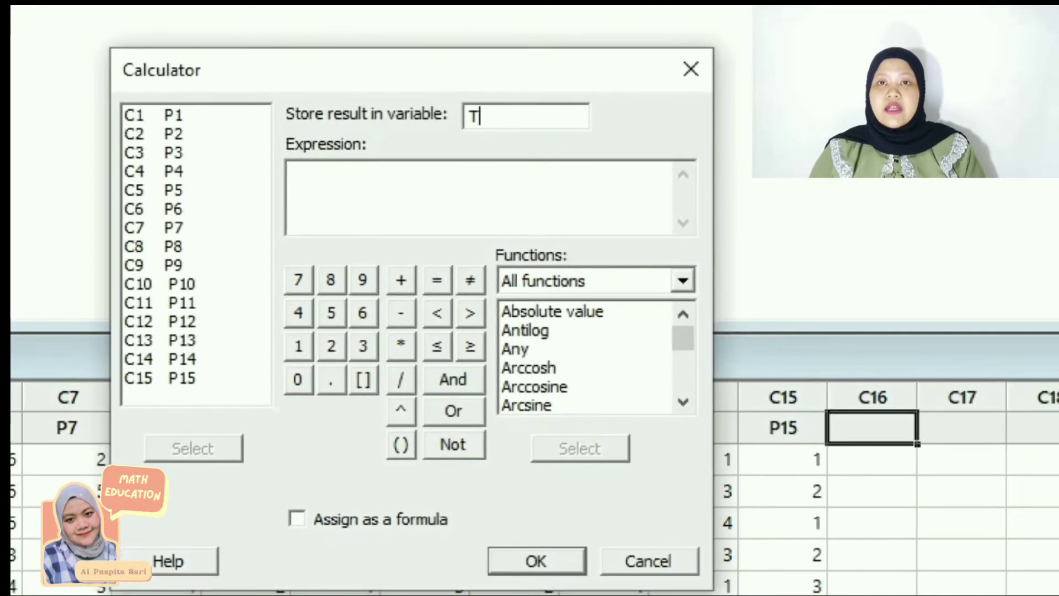
{"action": "type", "text": "otal"}
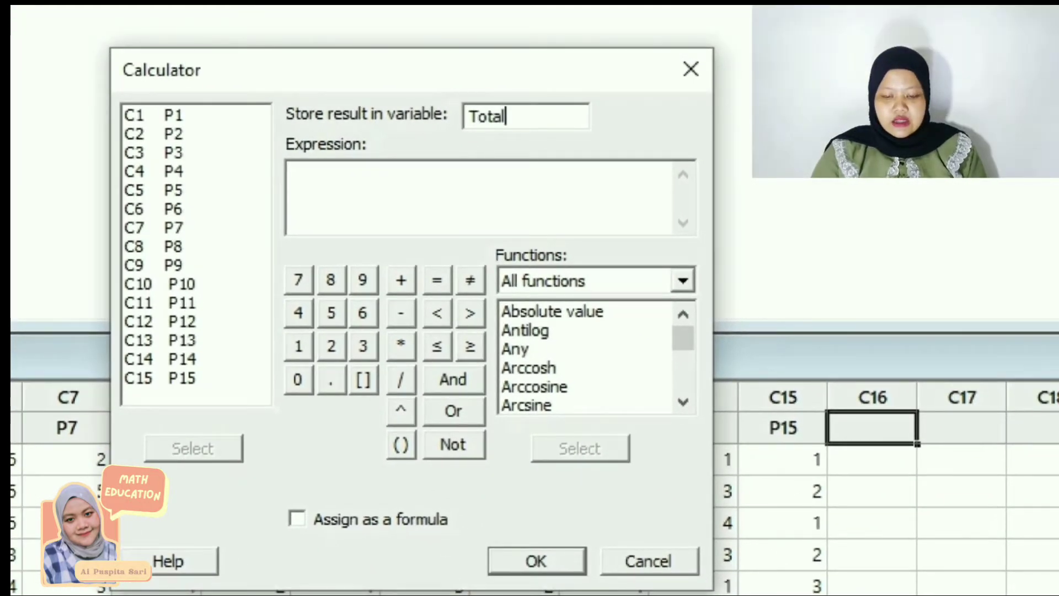
{"action": "type", "text": "_Kepu"}
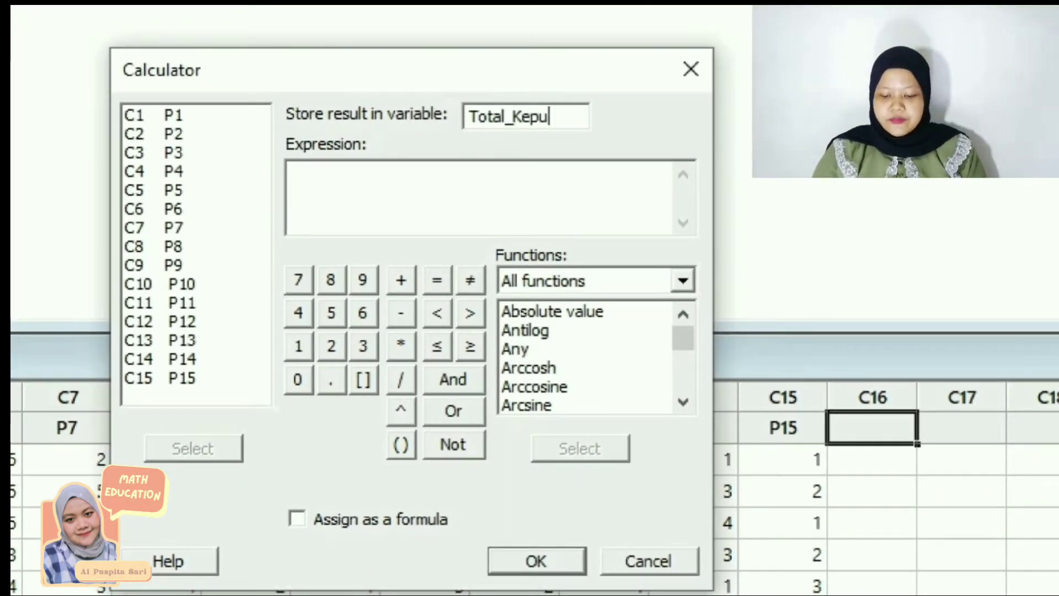
{"action": "type", "text": "asan"}
Begin the Calculator expression by adding together the variables P1 through P5
{"action": "left_click", "coordinate": [500, 166]}
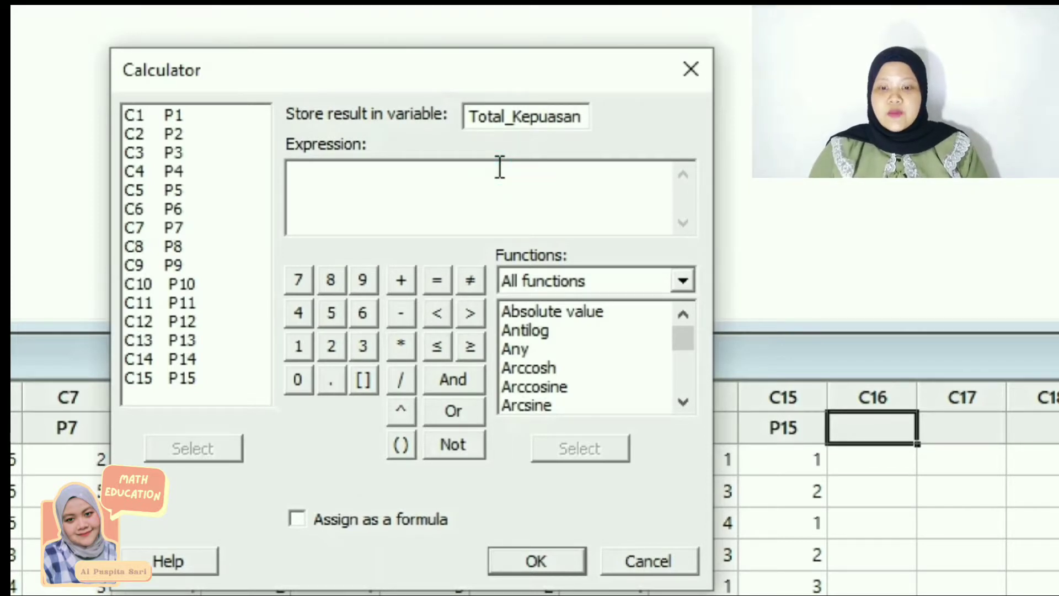
{"action": "left_click", "coordinate": [162, 121]}
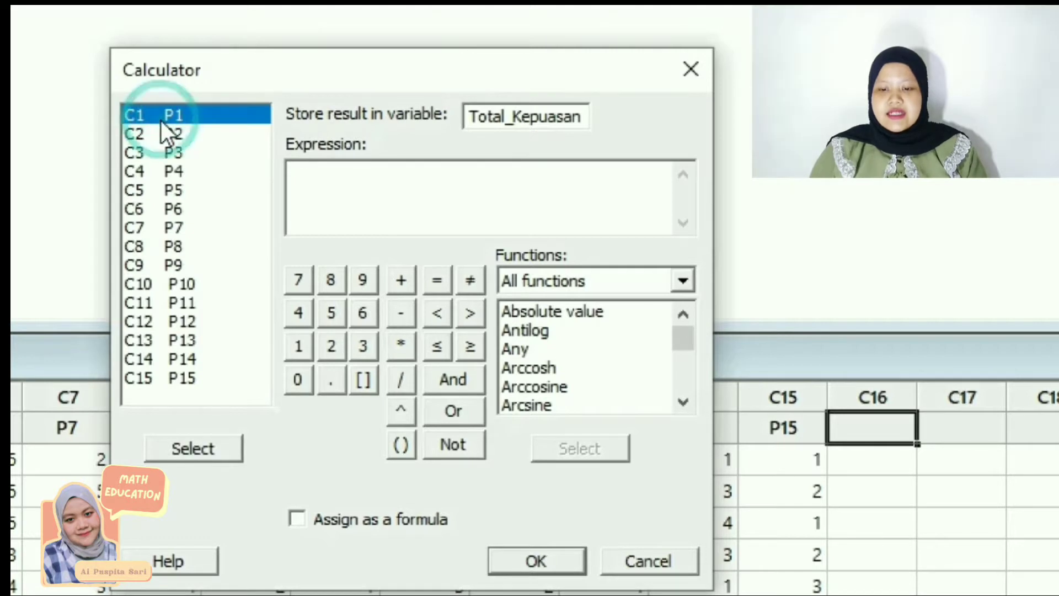
{"action": "left_click", "coordinate": [239, 451]}
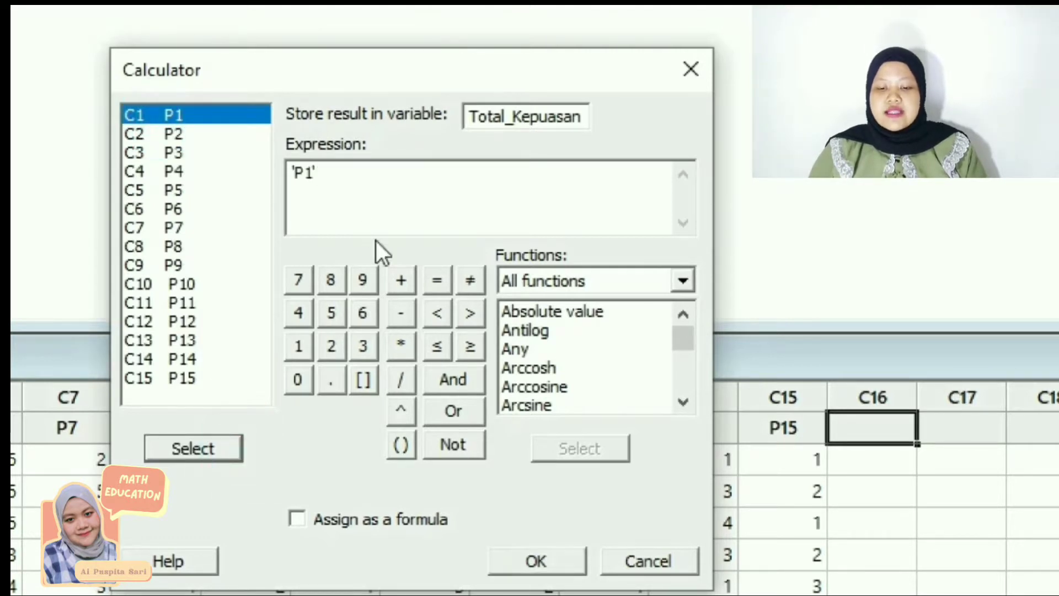
{"action": "left_click", "coordinate": [400, 280]}
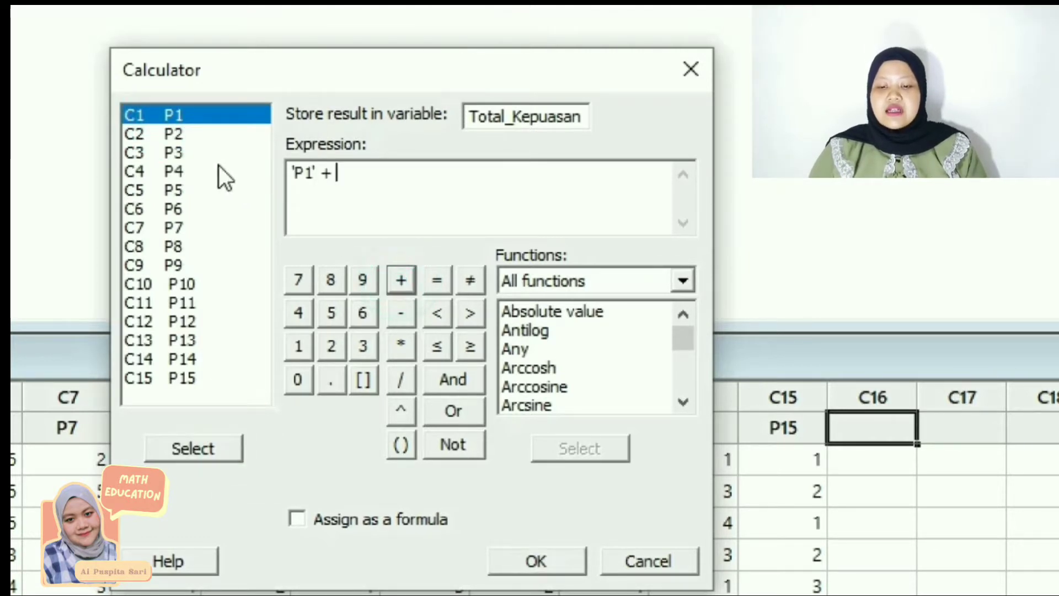
{"action": "left_click", "coordinate": [180, 130]}
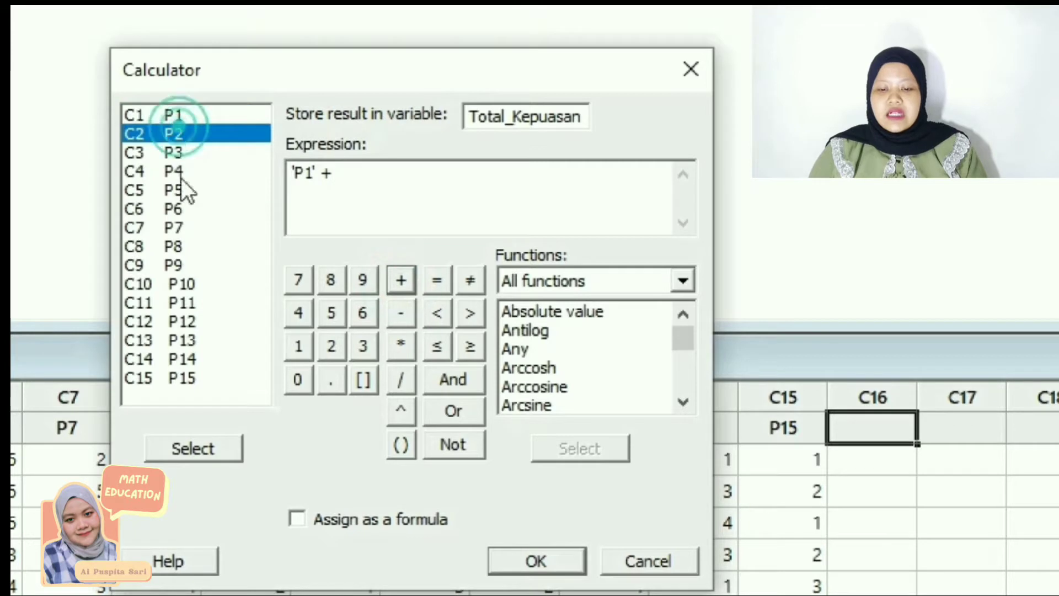
{"action": "left_click", "coordinate": [219, 447]}
{"action": "left_click", "coordinate": [400, 280]}
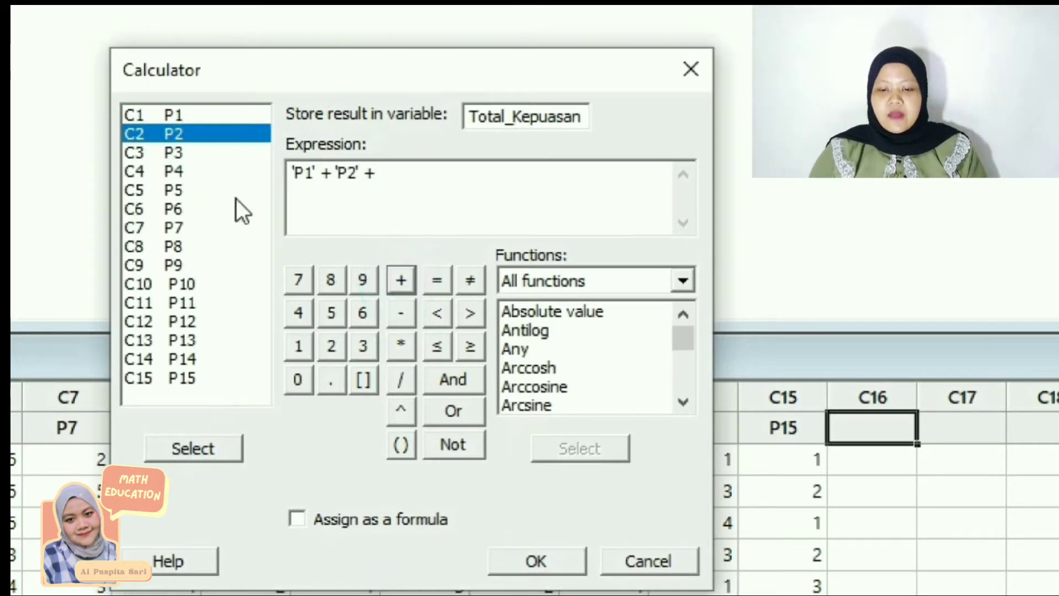
{"action": "left_click", "coordinate": [170, 156]}
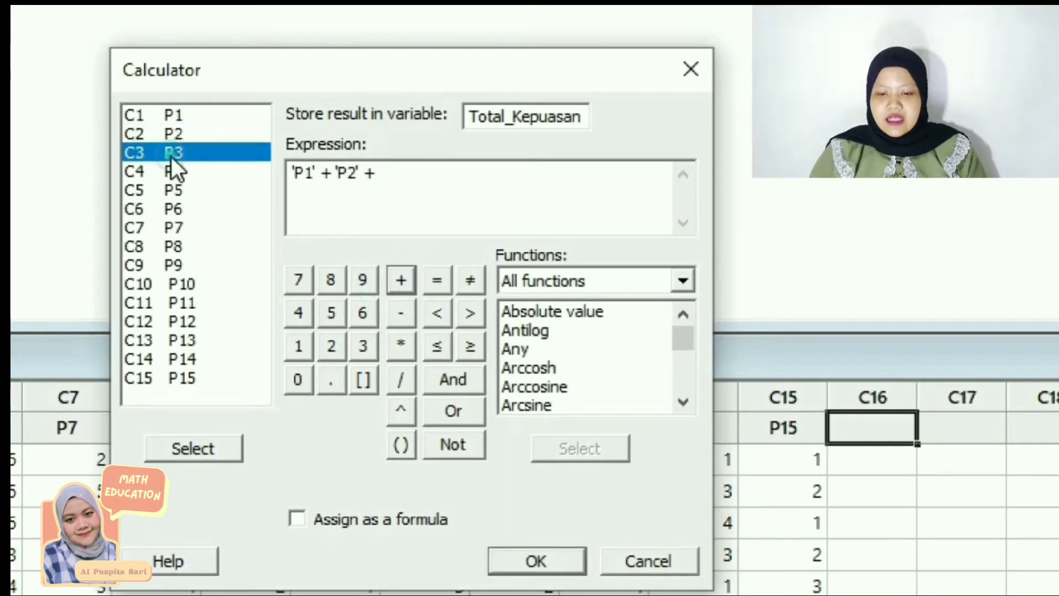
{"action": "left_click", "coordinate": [232, 444]}
{"action": "left_click", "coordinate": [398, 279]}
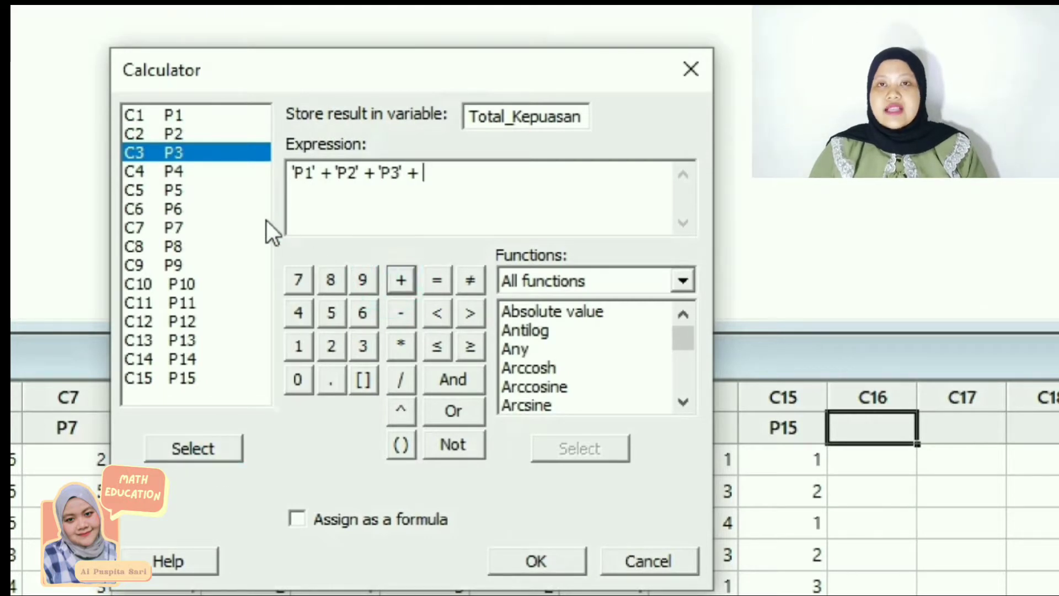
{"action": "left_click", "coordinate": [168, 168]}
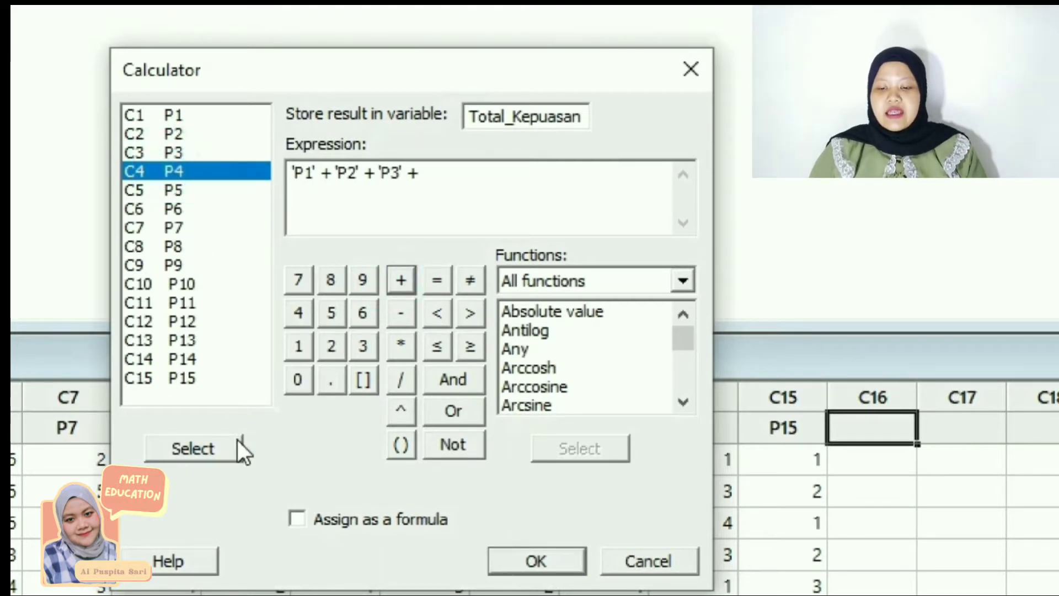
{"action": "left_click", "coordinate": [237, 444]}
{"action": "left_click", "coordinate": [401, 280]}
{"action": "left_click", "coordinate": [171, 190]}
{"action": "left_click", "coordinate": [206, 446]}
{"action": "left_click", "coordinate": [401, 280]}
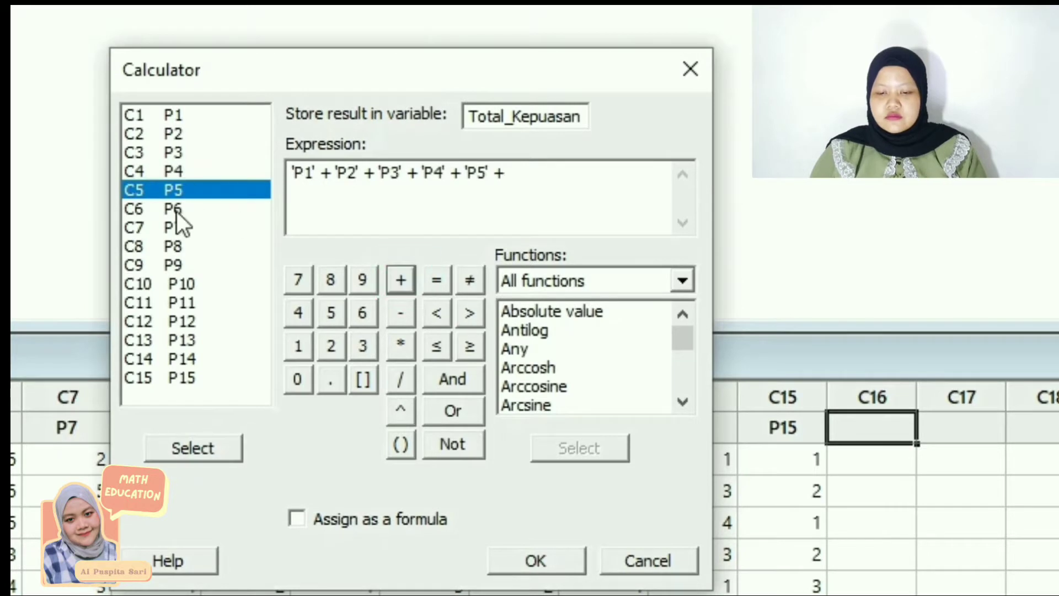
Extend the sum in the Calculator expression with the variables P6 through P10
{"action": "left_click", "coordinate": [172, 209]}
{"action": "left_click", "coordinate": [193, 448]}
{"action": "left_click", "coordinate": [401, 279]}
{"action": "left_click", "coordinate": [171, 227]}
{"action": "left_click", "coordinate": [193, 448]}
{"action": "left_click", "coordinate": [401, 280]}
{"action": "double_click", "coordinate": [173, 246]}
{"action": "left_click", "coordinate": [409, 277]}
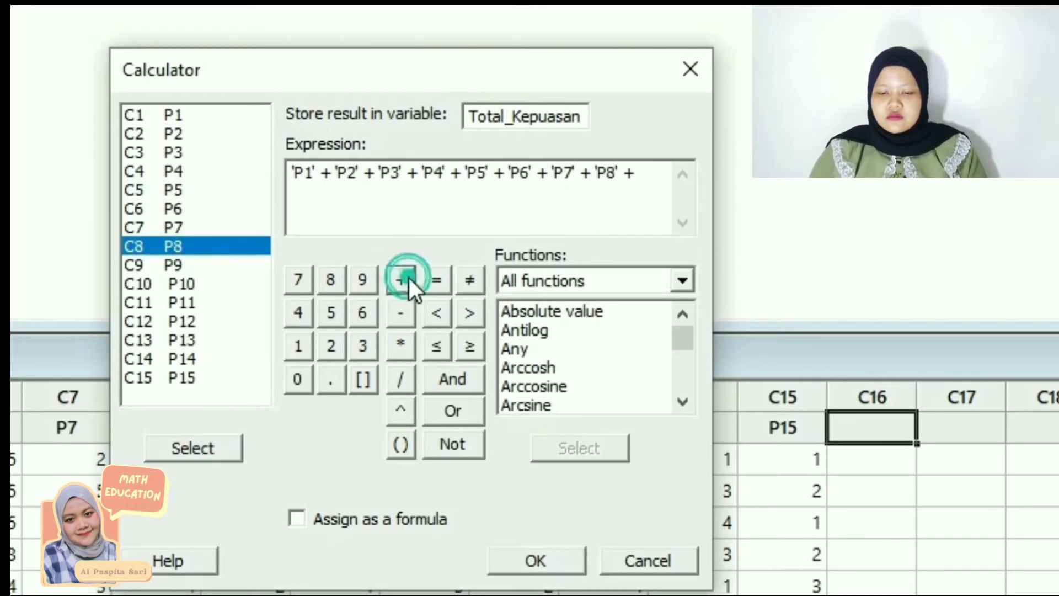
{"action": "left_click", "coordinate": [173, 265]}
{"action": "left_click", "coordinate": [193, 447]}
{"action": "left_click", "coordinate": [401, 280]}
{"action": "left_click", "coordinate": [181, 283]}
{"action": "left_click", "coordinate": [193, 448]}
{"action": "left_click", "coordinate": [401, 280]}
Complete the expression by adding the variables P11 through P15, and calculate the Total_Kepuasan column
{"action": "left_click", "coordinate": [177, 303]}
{"action": "left_click", "coordinate": [193, 447]}
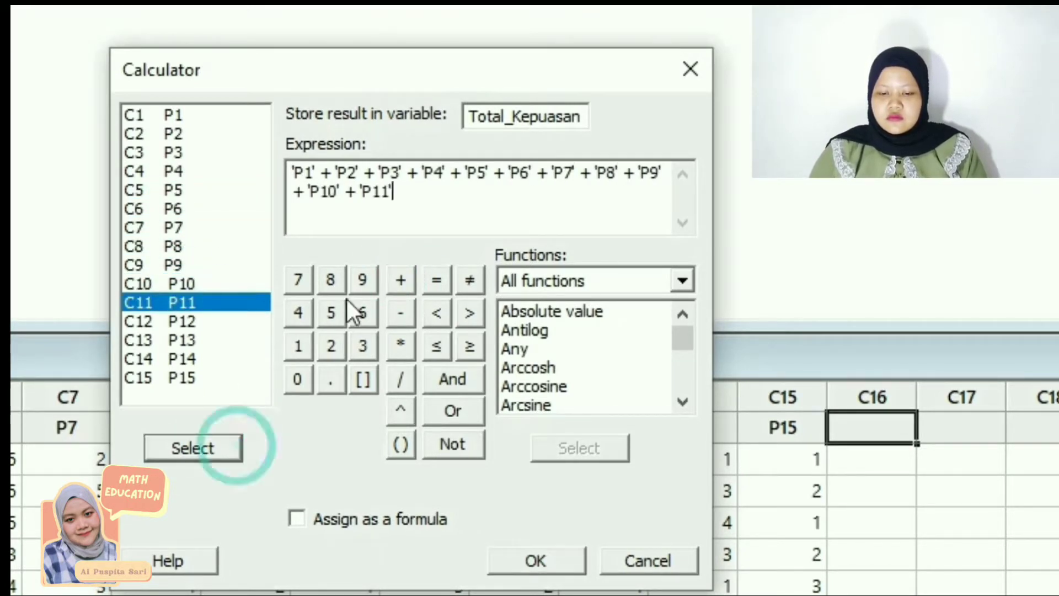
{"action": "left_click", "coordinate": [401, 280]}
{"action": "left_click", "coordinate": [176, 321]}
{"action": "left_click", "coordinate": [193, 448]}
{"action": "left_click", "coordinate": [401, 280]}
{"action": "left_click", "coordinate": [181, 340]}
{"action": "left_click", "coordinate": [194, 448]}
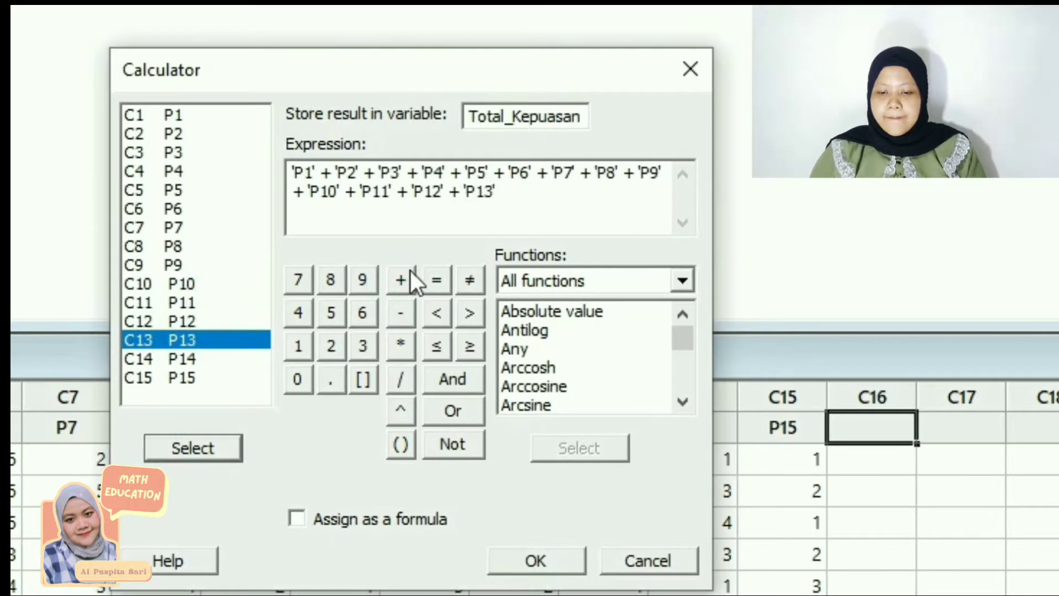
{"action": "left_click", "coordinate": [411, 272]}
{"action": "left_click", "coordinate": [181, 358]}
{"action": "left_click", "coordinate": [194, 447]}
{"action": "left_click", "coordinate": [401, 280]}
{"action": "left_click", "coordinate": [181, 378]}
{"action": "left_click", "coordinate": [234, 448]}
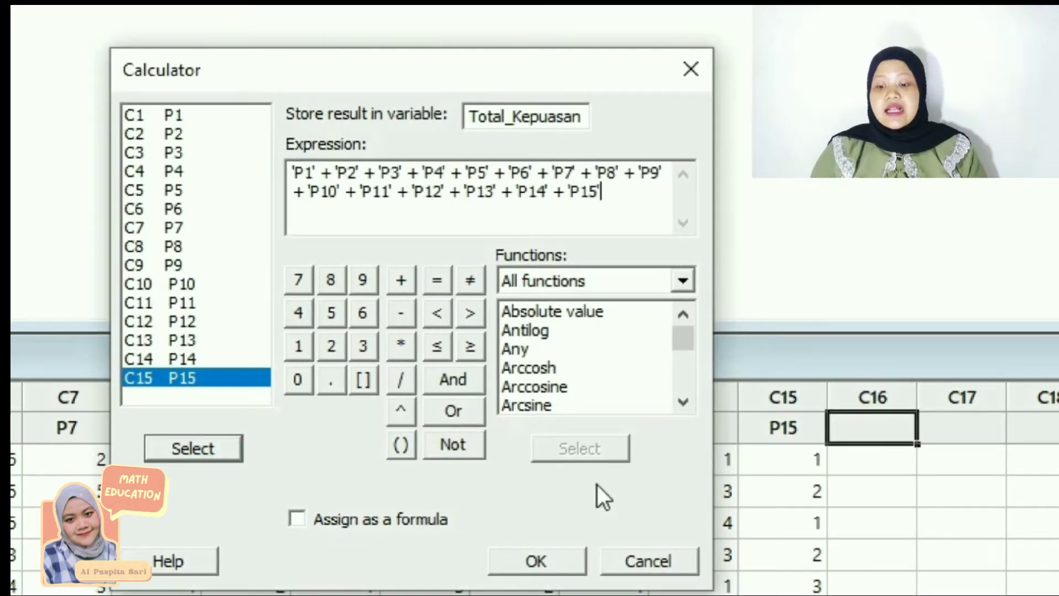
{"action": "left_click", "coordinate": [557, 562]}
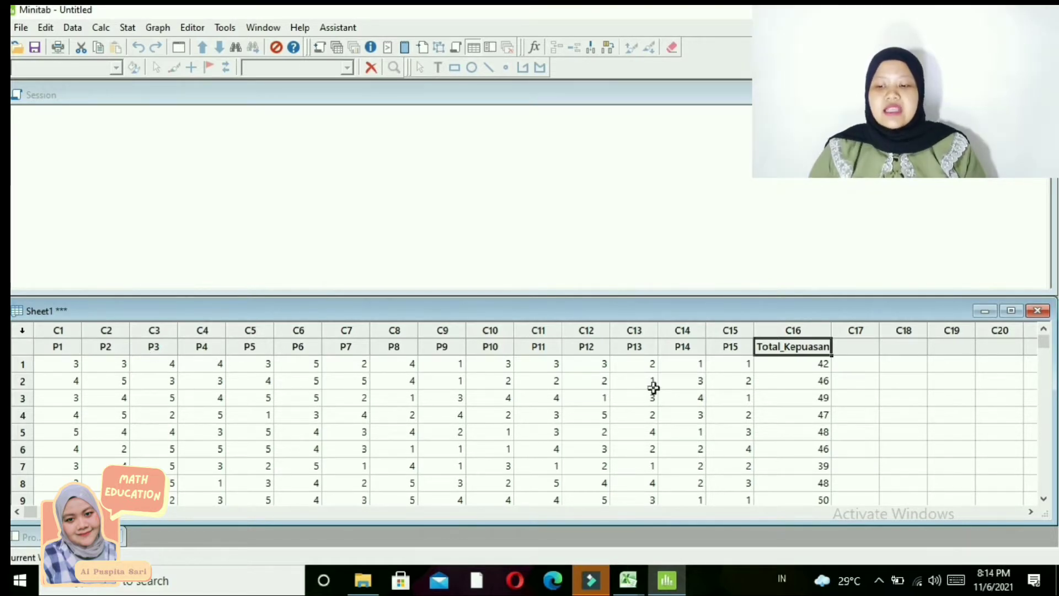
Open the Correlation analysis from the basic statistics and get its empty variable list ready for entries
{"action": "left_click", "coordinate": [806, 366]}
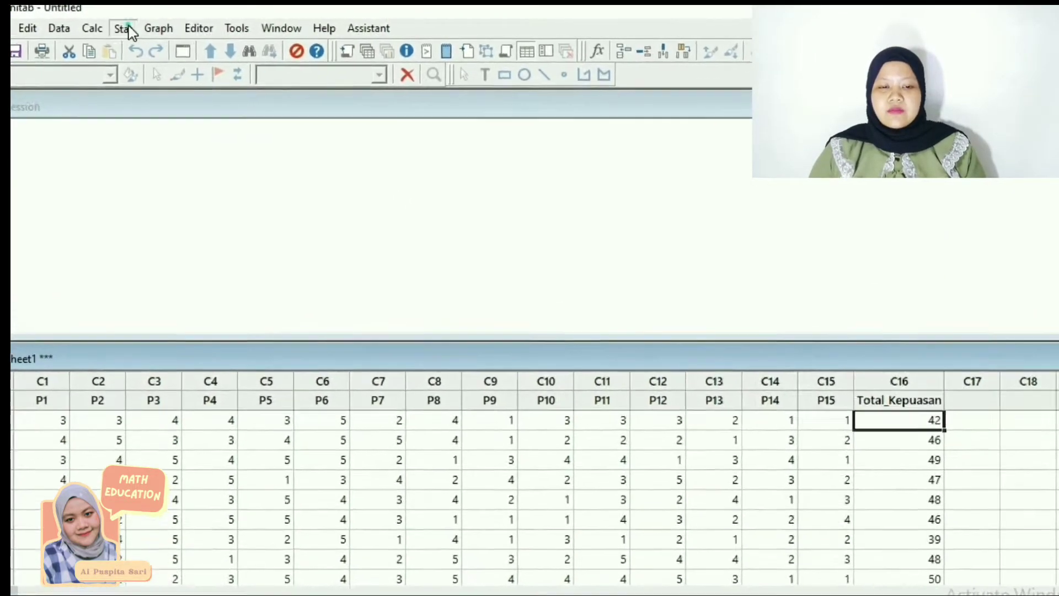
{"action": "left_click", "coordinate": [127, 27]}
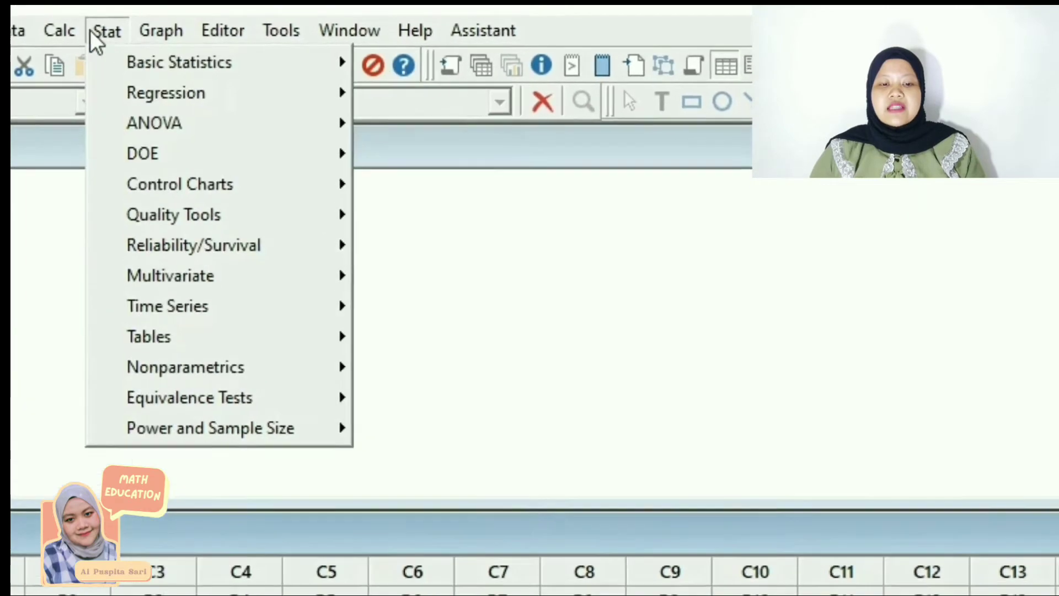
{"action": "mouse_move", "coordinate": [157, 56]}
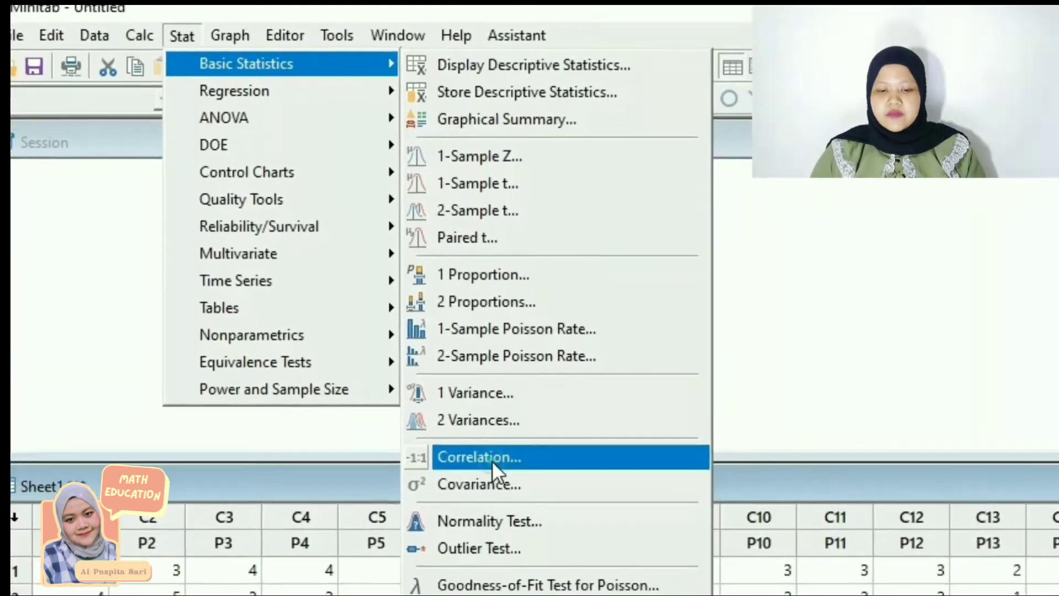
{"action": "left_click", "coordinate": [516, 478]}
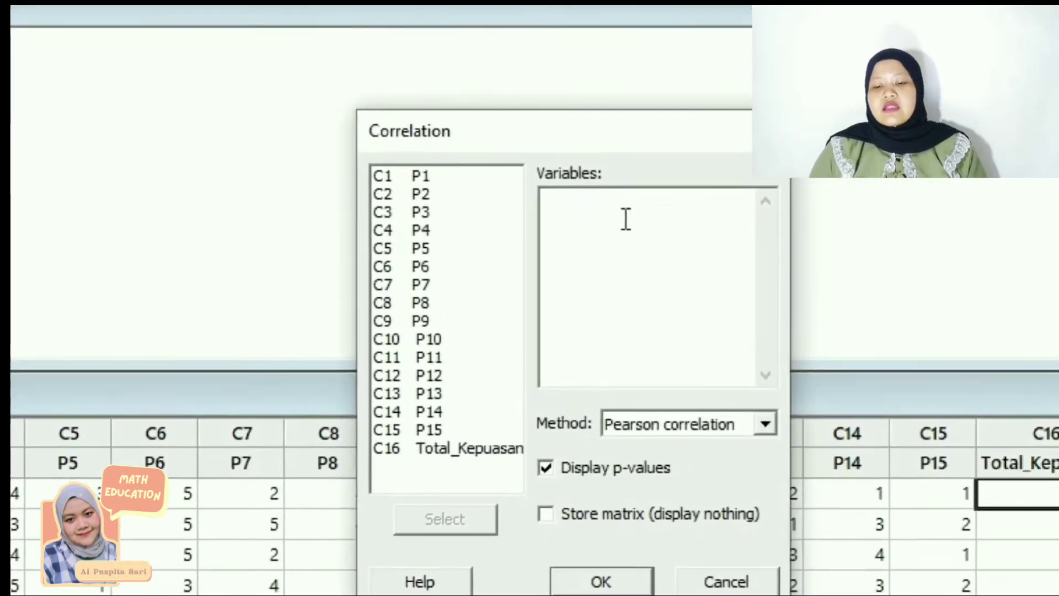
{"action": "left_click", "coordinate": [626, 220]}
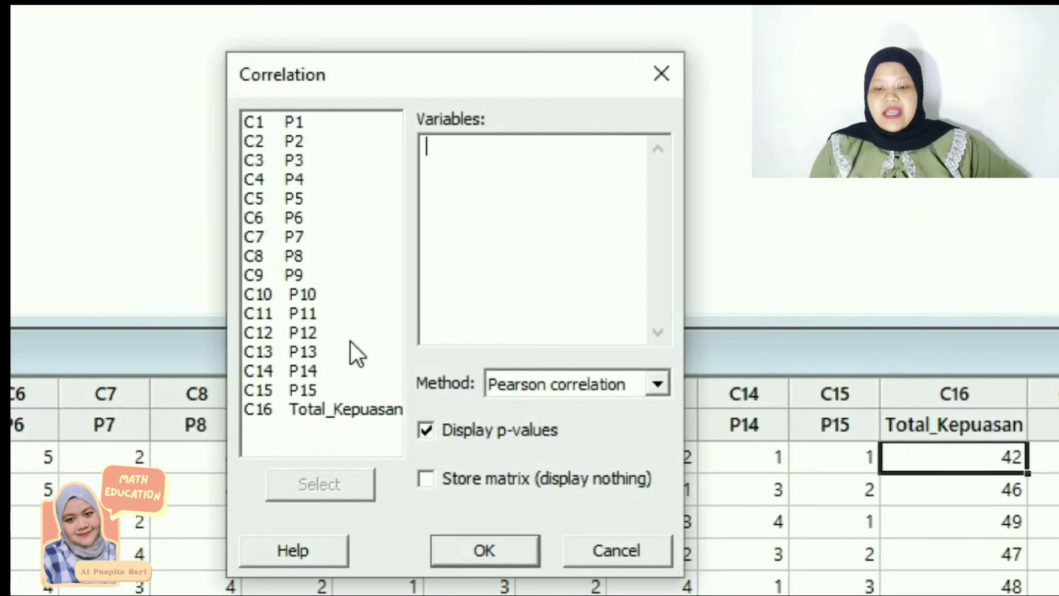
Add the items P1 through P8 to the variables of the correlation analysis
{"action": "left_click", "coordinate": [297, 124]}
{"action": "left_click", "coordinate": [322, 483]}
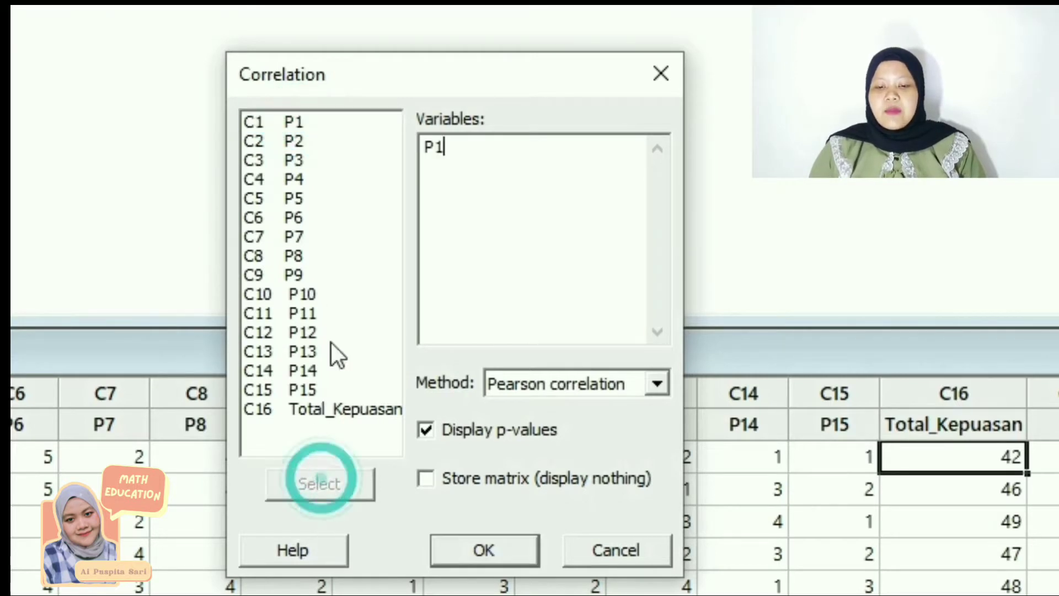
{"action": "left_click", "coordinate": [293, 142]}
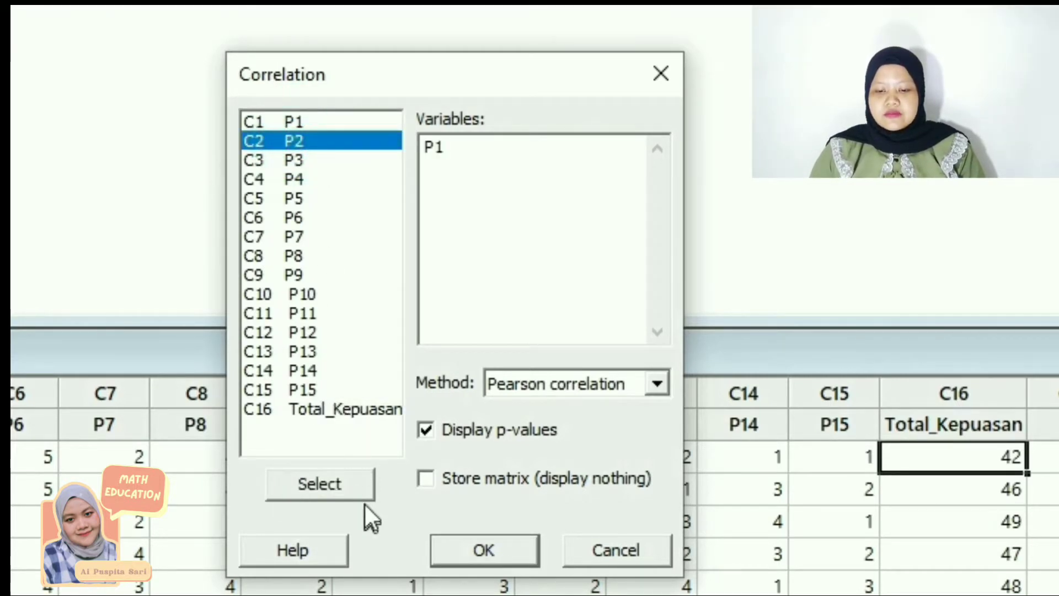
{"action": "left_click", "coordinate": [359, 489]}
{"action": "left_click", "coordinate": [292, 160]}
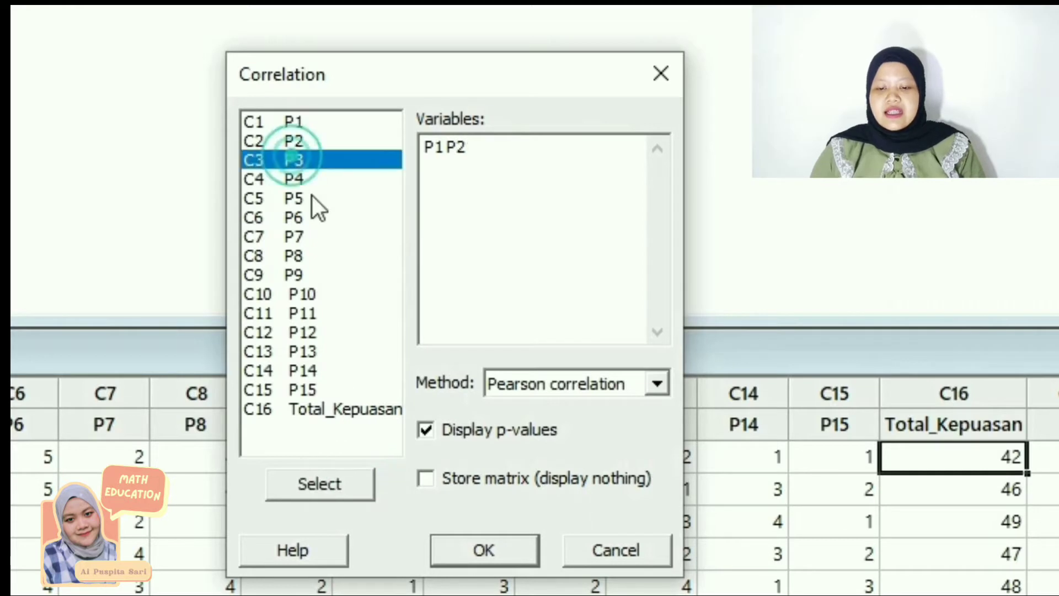
{"action": "left_click", "coordinate": [359, 490]}
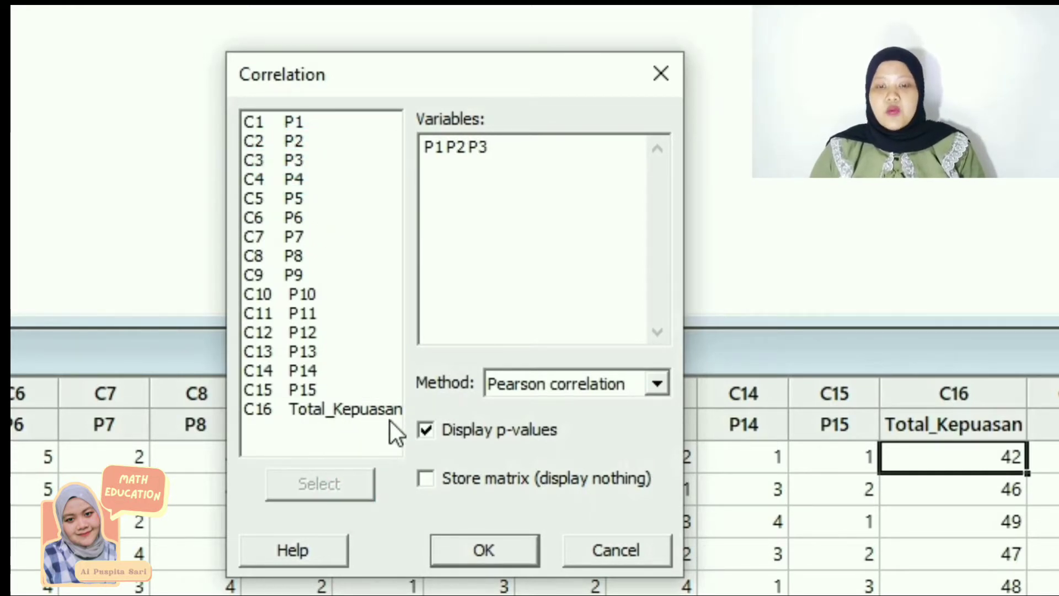
{"action": "left_click", "coordinate": [290, 180]}
{"action": "left_click", "coordinate": [353, 491]}
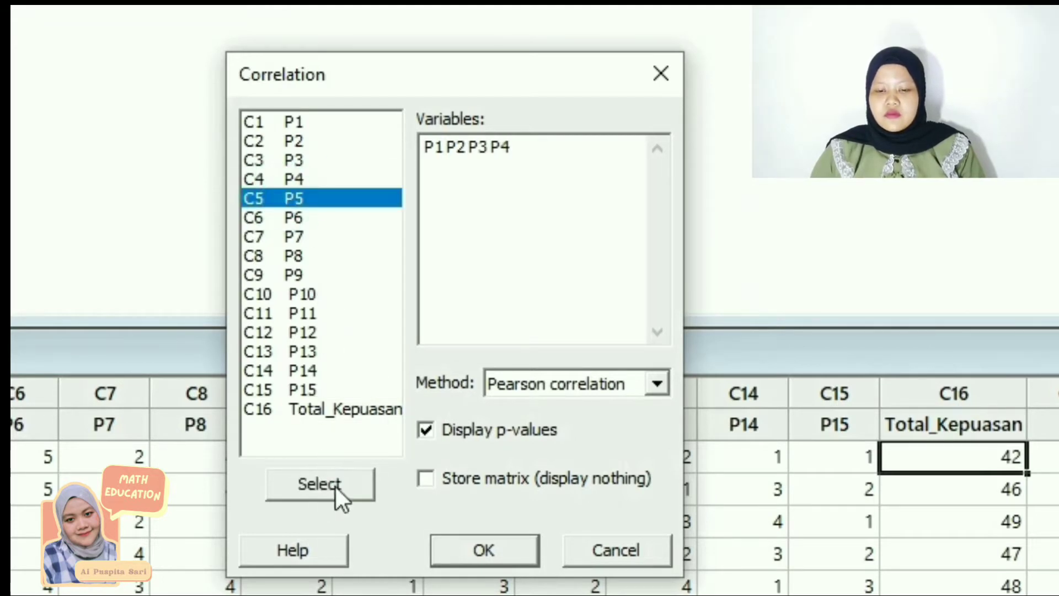
{"action": "left_click", "coordinate": [343, 492]}
{"action": "left_click", "coordinate": [369, 492]}
{"action": "left_click", "coordinate": [369, 493]}
{"action": "left_click", "coordinate": [349, 497]}
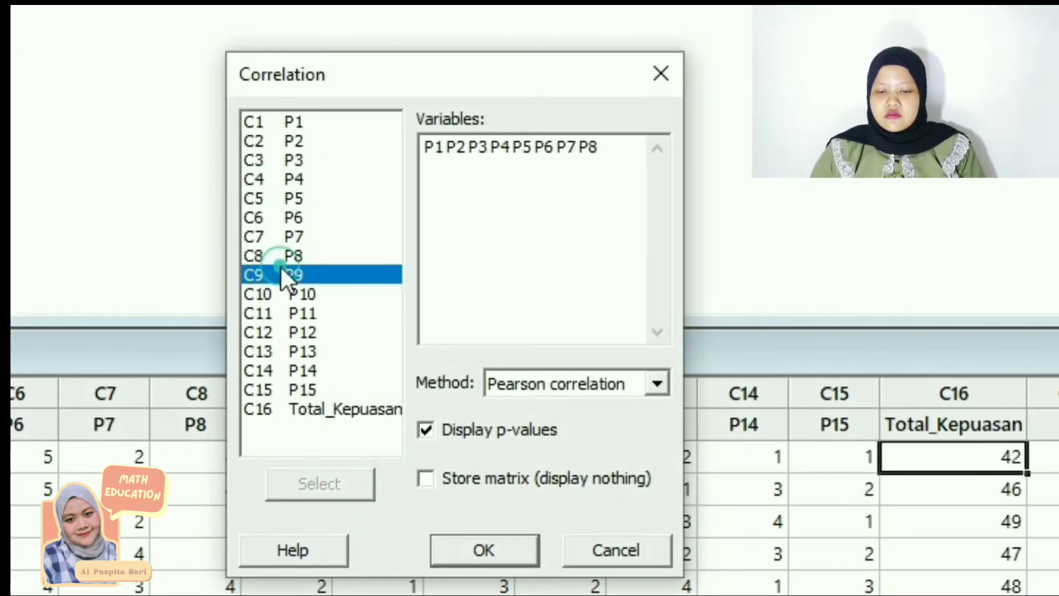
Add the items P9 through P15 and Total_Kepuasan to the variables of the correlation analysis
{"action": "double_click", "coordinate": [303, 277]}
{"action": "double_click", "coordinate": [313, 295]}
{"action": "double_click", "coordinate": [301, 314]}
{"action": "double_click", "coordinate": [300, 333]}
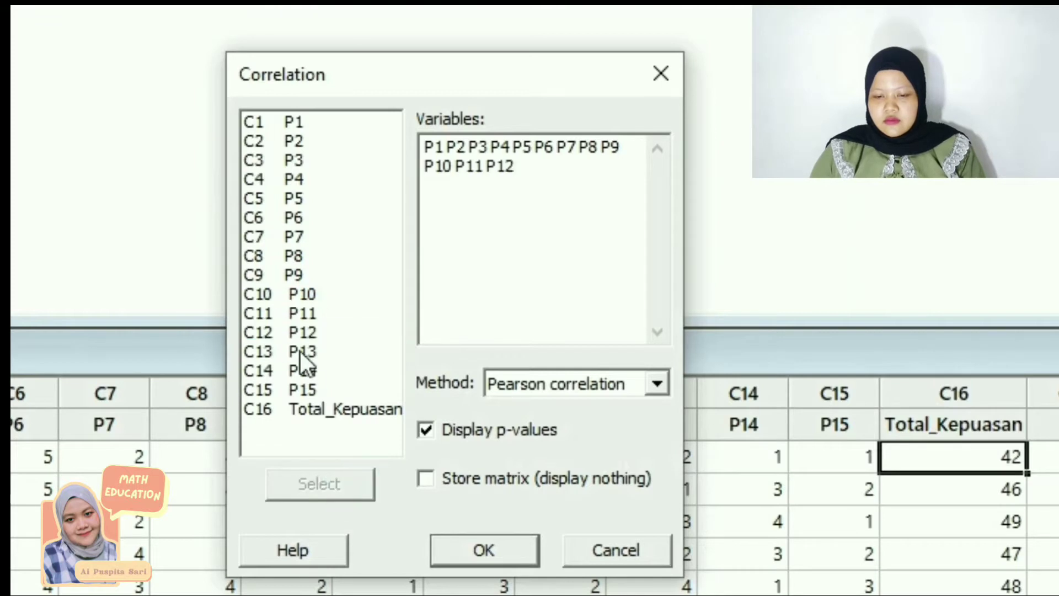
{"action": "double_click", "coordinate": [300, 352]}
{"action": "left_click", "coordinate": [303, 370]}
{"action": "left_click", "coordinate": [349, 484]}
{"action": "left_click", "coordinate": [356, 485]}
{"action": "left_click", "coordinate": [359, 486]}
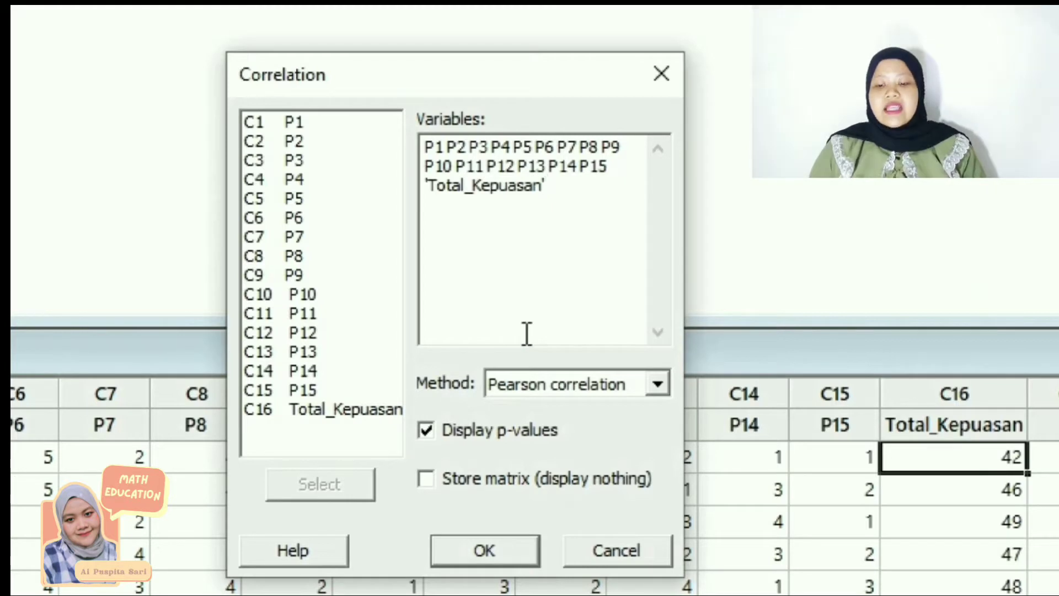
Keep Pearson correlation as the method and run the correlation analysis with p-values displayed
{"action": "left_click", "coordinate": [657, 385]}
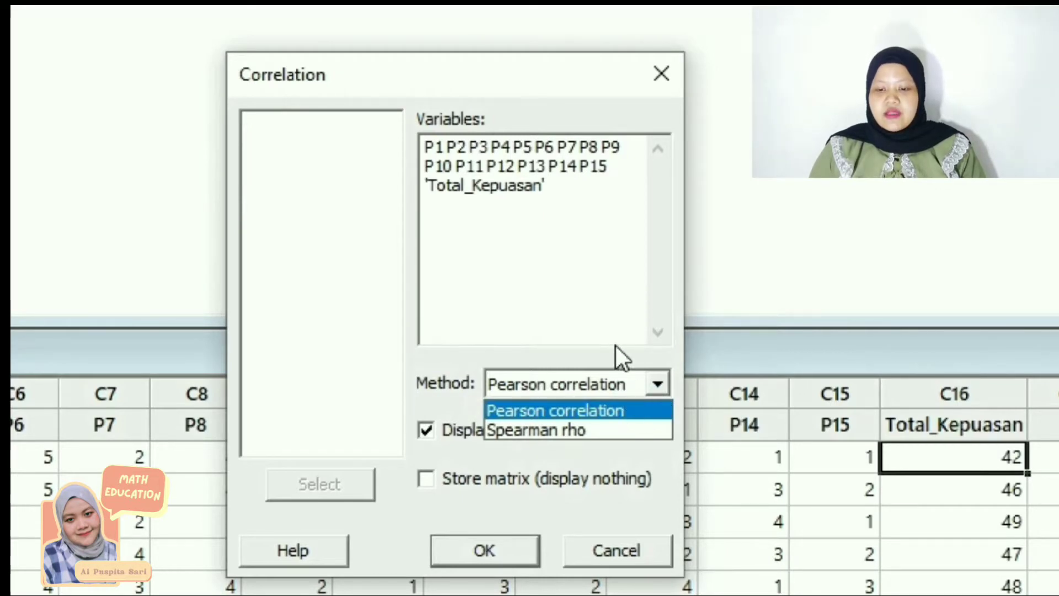
{"action": "left_click", "coordinate": [561, 344]}
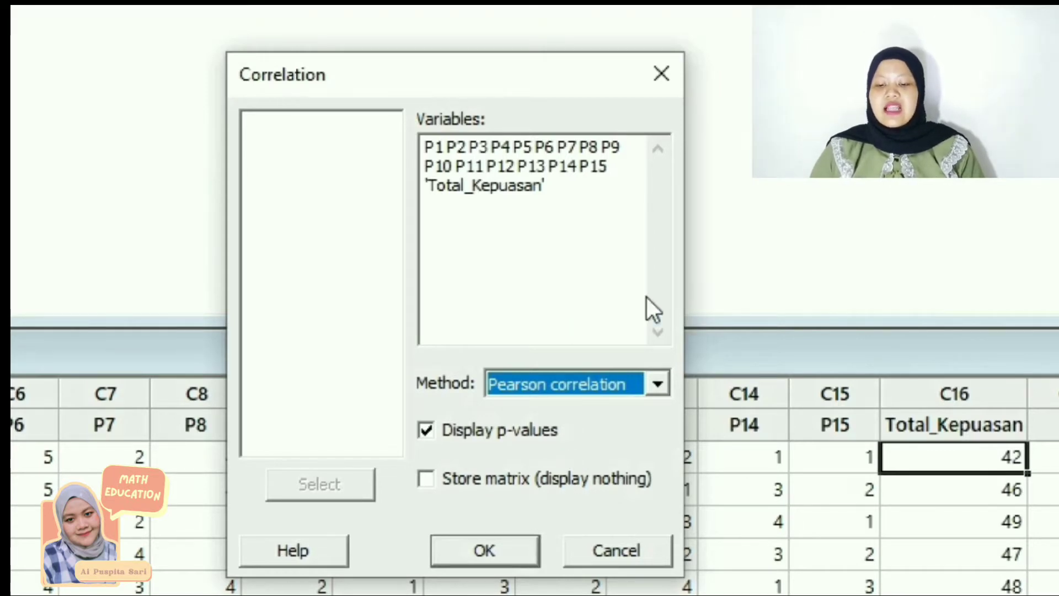
{"action": "left_click", "coordinate": [507, 550]}
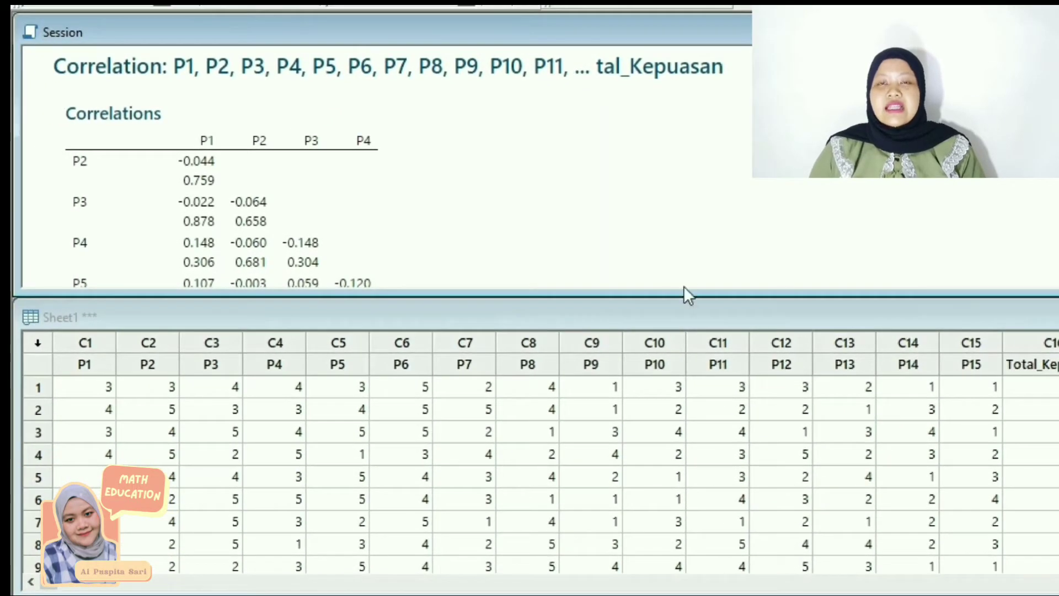
Enlarge the Session window and examine the correlations and p-values of items P1 to P4 against Total_Kepuasan
{"action": "left_click_drag", "start_coordinate": [684, 288], "coordinate": [684, 319]}
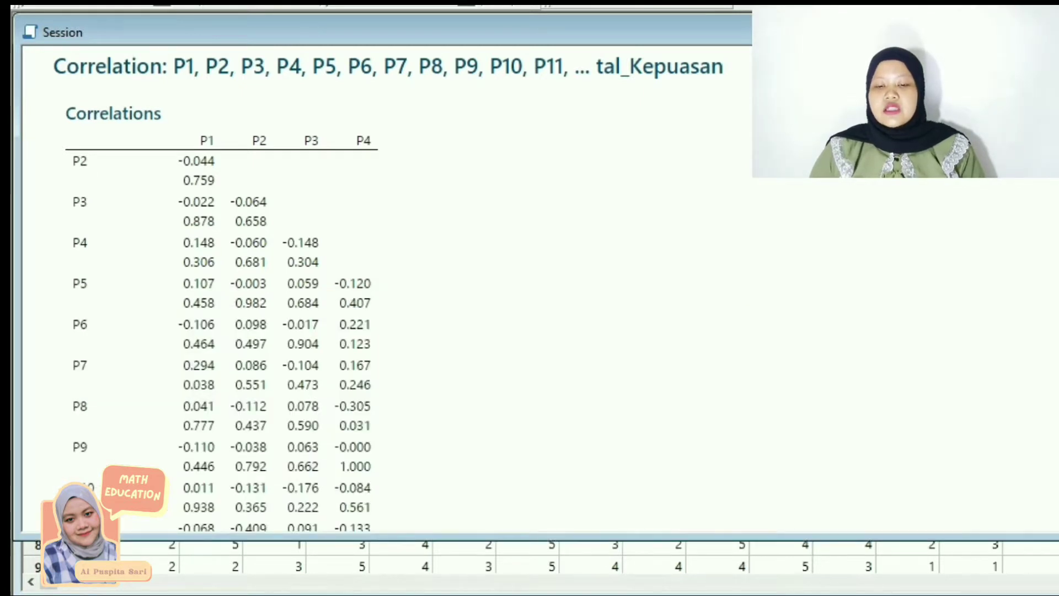
{"action": "scroll", "coordinate": [367, 288], "scroll_direction": "down", "scroll_amount": 1}
{"action": "scroll", "coordinate": [380, 287], "scroll_direction": "up", "scroll_amount": 1}
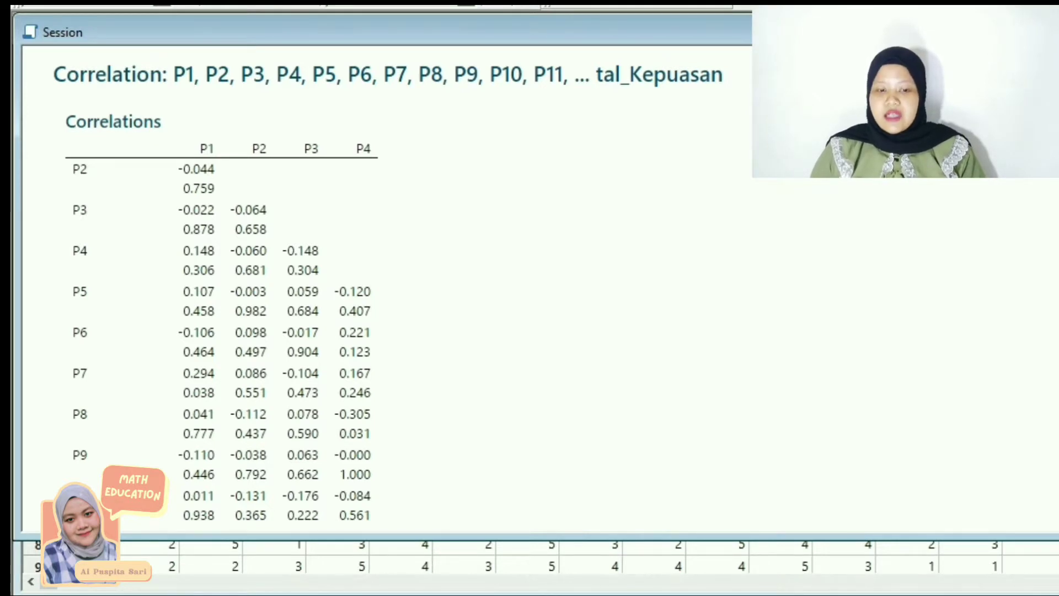
{"action": "scroll", "coordinate": [118, 356], "scroll_direction": "down", "scroll_amount": 6}
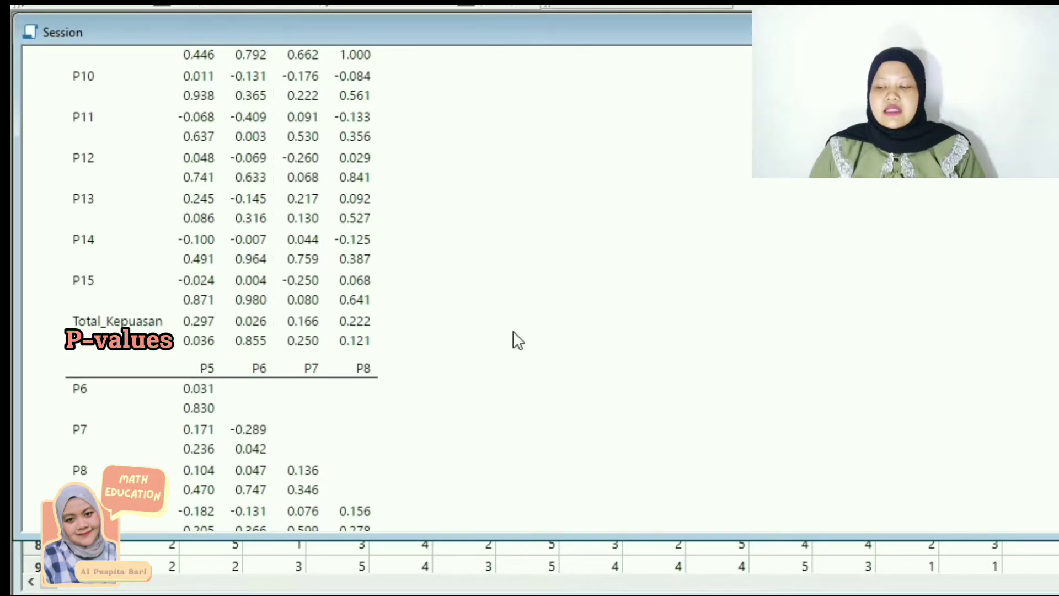
{"action": "scroll", "coordinate": [386, 287], "scroll_direction": "up", "scroll_amount": 10}
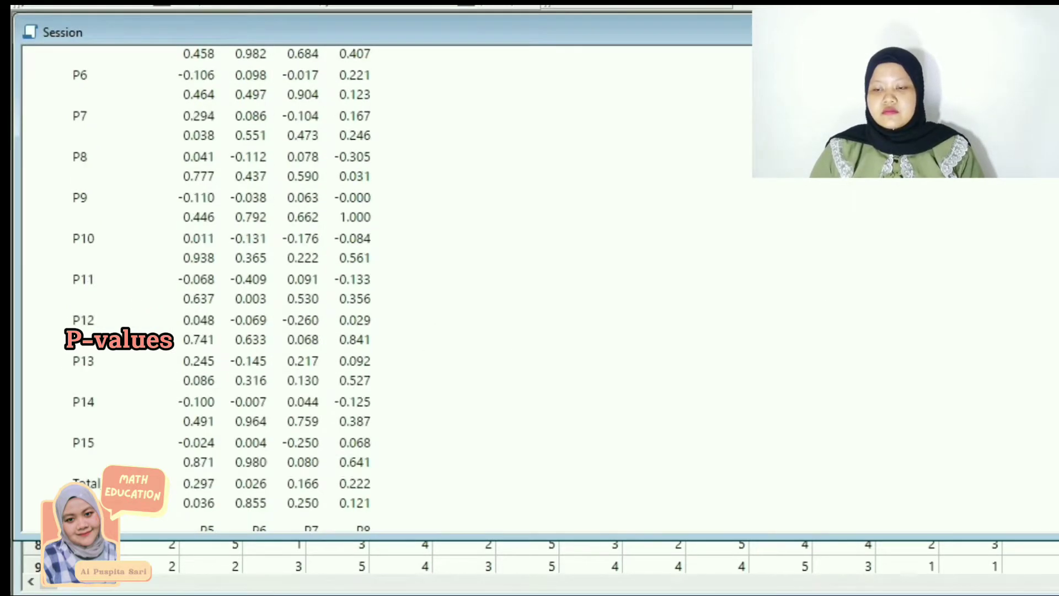
{"action": "scroll", "coordinate": [386, 287], "scroll_direction": "down", "scroll_amount": 1}
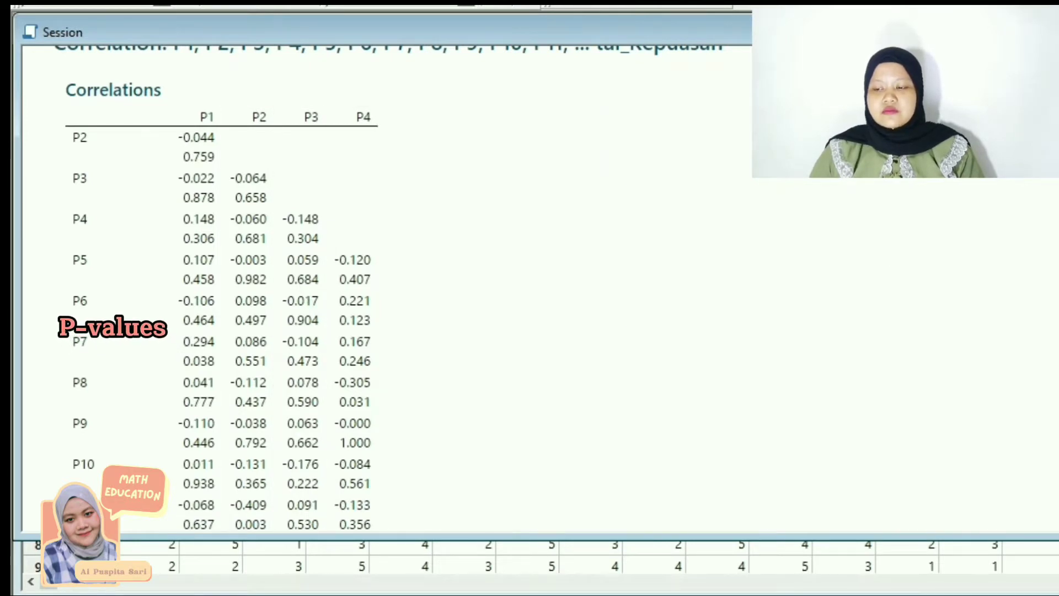
{"action": "scroll", "coordinate": [220, 286], "scroll_direction": "down", "scroll_amount": 7}
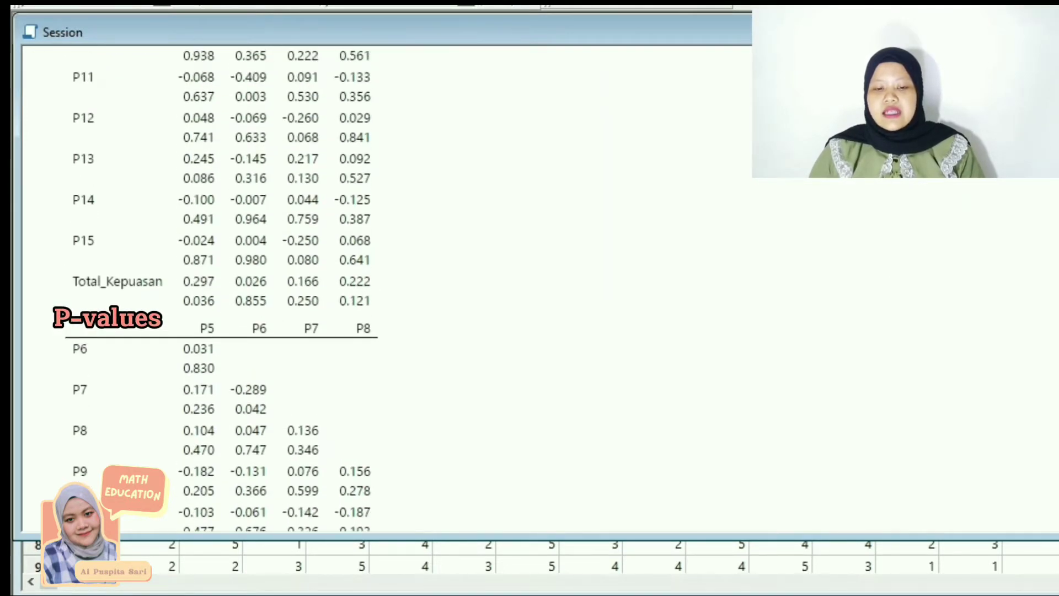
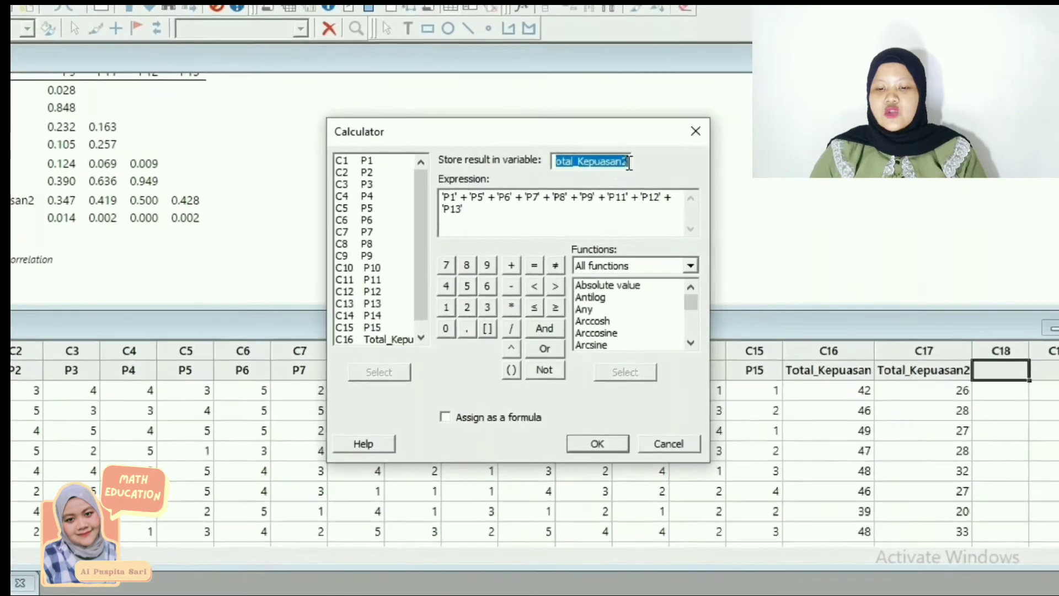
Change the Calculator's variable for storing the result to Total_Kepuasan3
{"action": "left_click", "coordinate": [629, 173]}
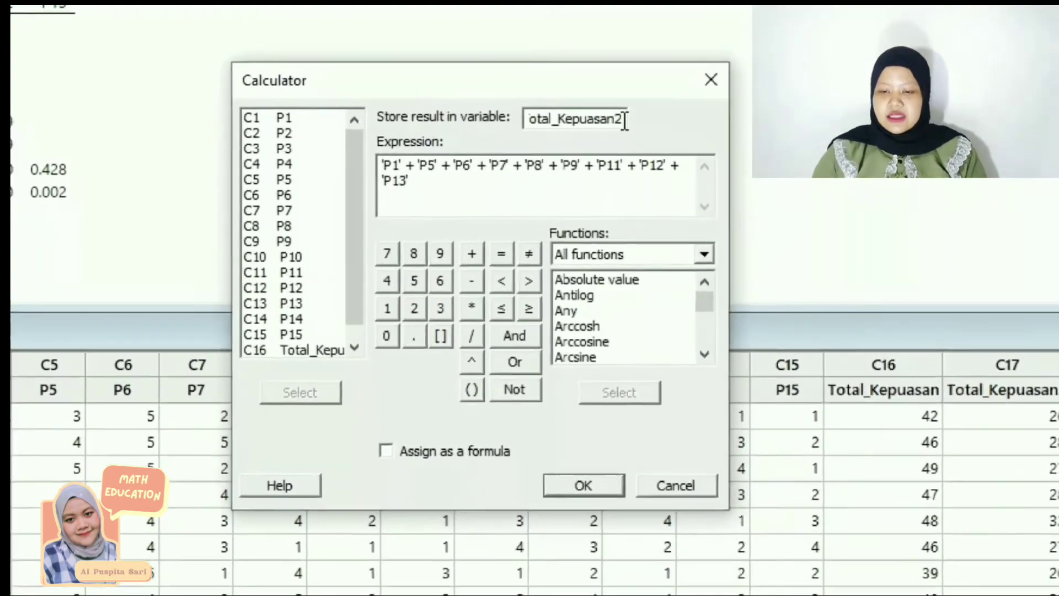
{"action": "key", "text": "BackSpace"}
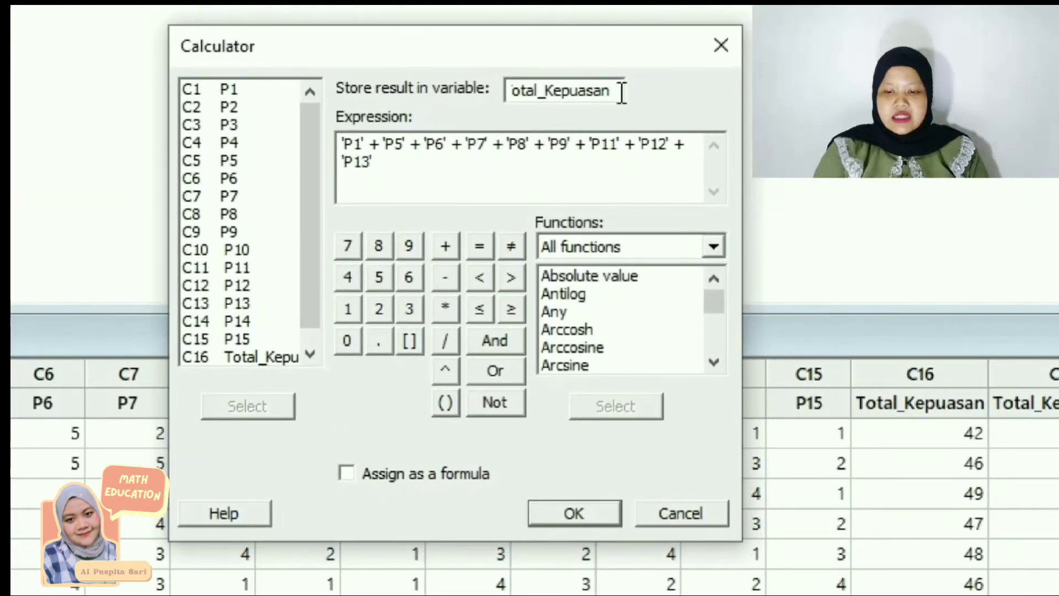
{"action": "type", "text": "3"}
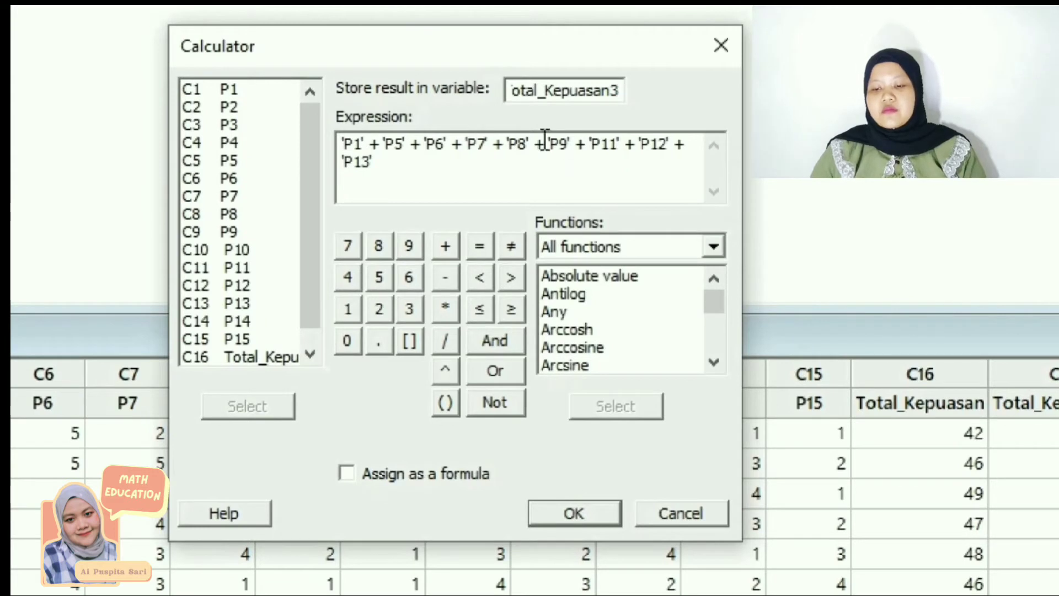
Remove P6 from the Calculator's sum expression and calculate the Total_Kepuasan3 column
{"action": "left_click", "coordinate": [496, 156]}
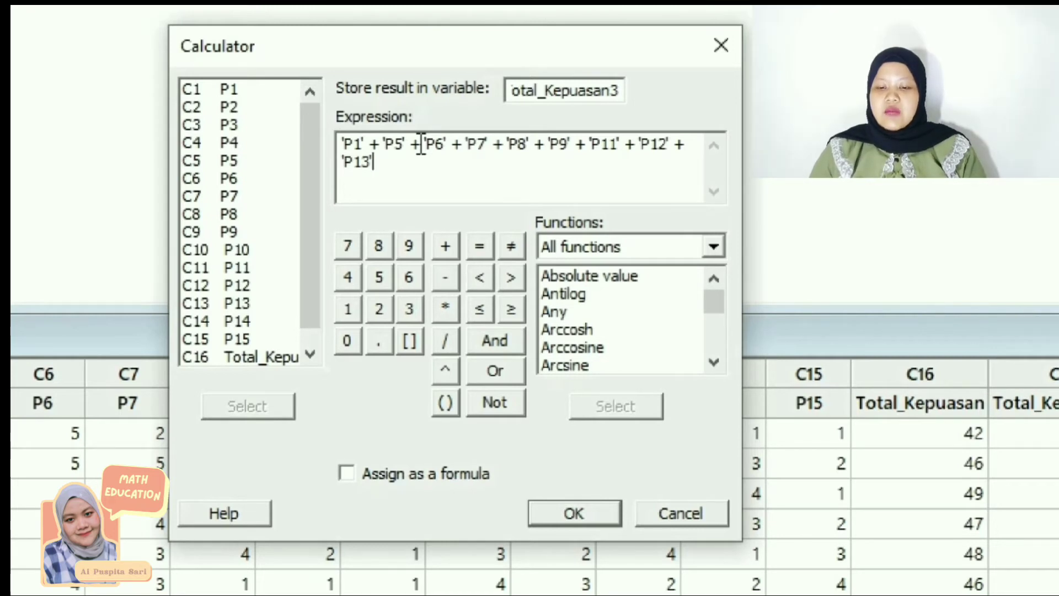
{"action": "left_click_drag", "start_coordinate": [421, 144], "coordinate": [459, 149]}
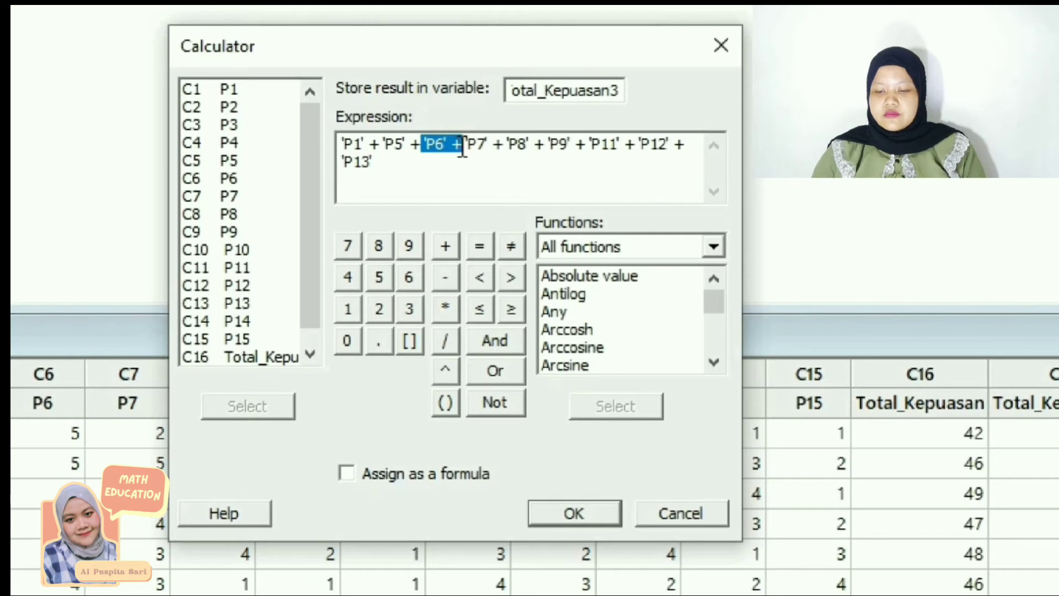
{"action": "key", "text": "Delete"}
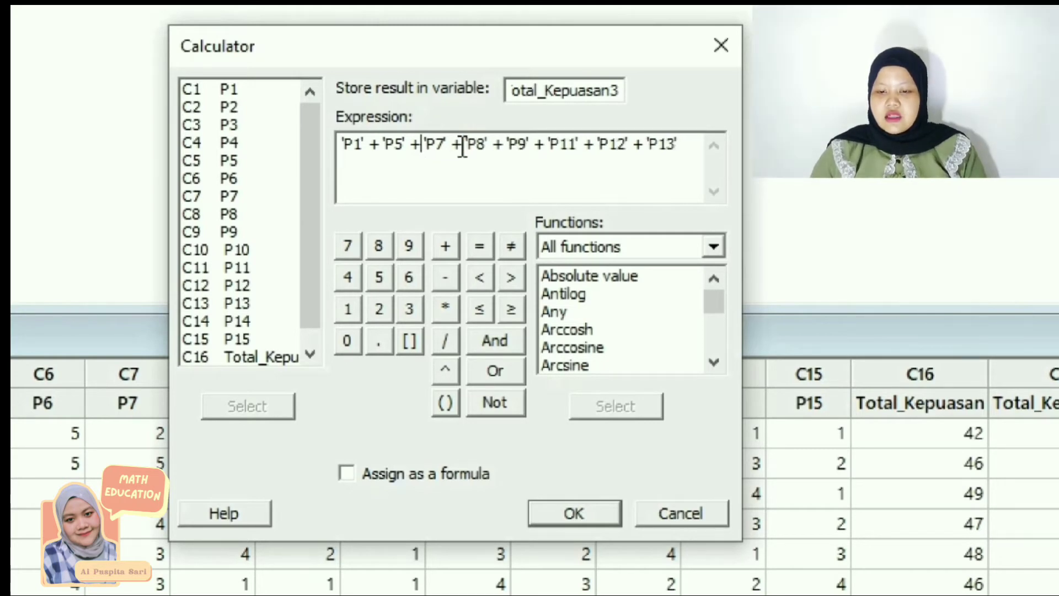
{"action": "left_click", "coordinate": [564, 515]}
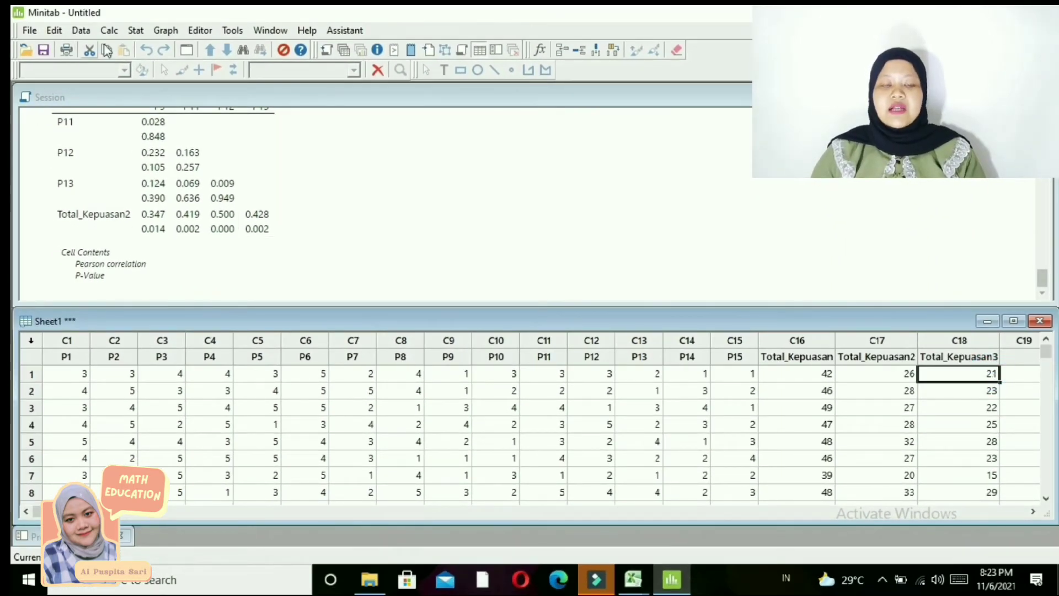
Start another Correlation analysis and remove P6 from its list of variables
{"action": "left_click", "coordinate": [136, 31]}
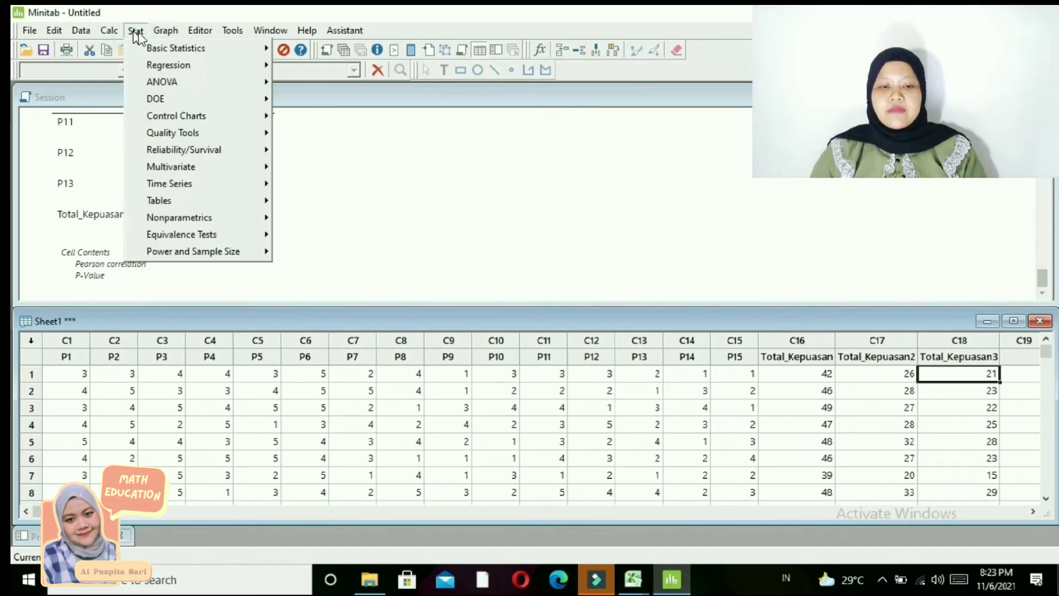
{"action": "mouse_move", "coordinate": [168, 52]}
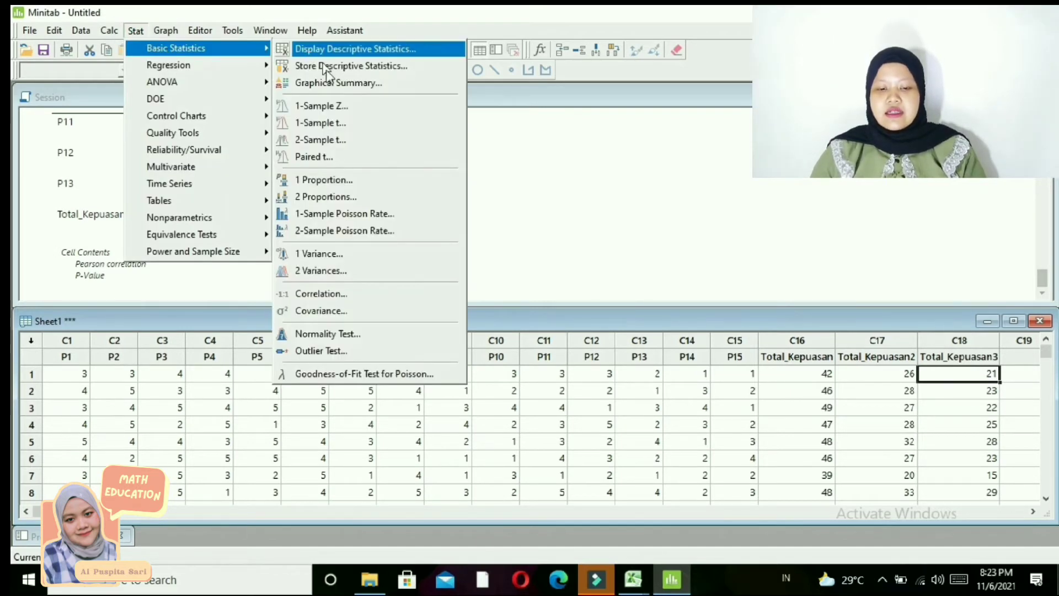
{"action": "left_click", "coordinate": [328, 295]}
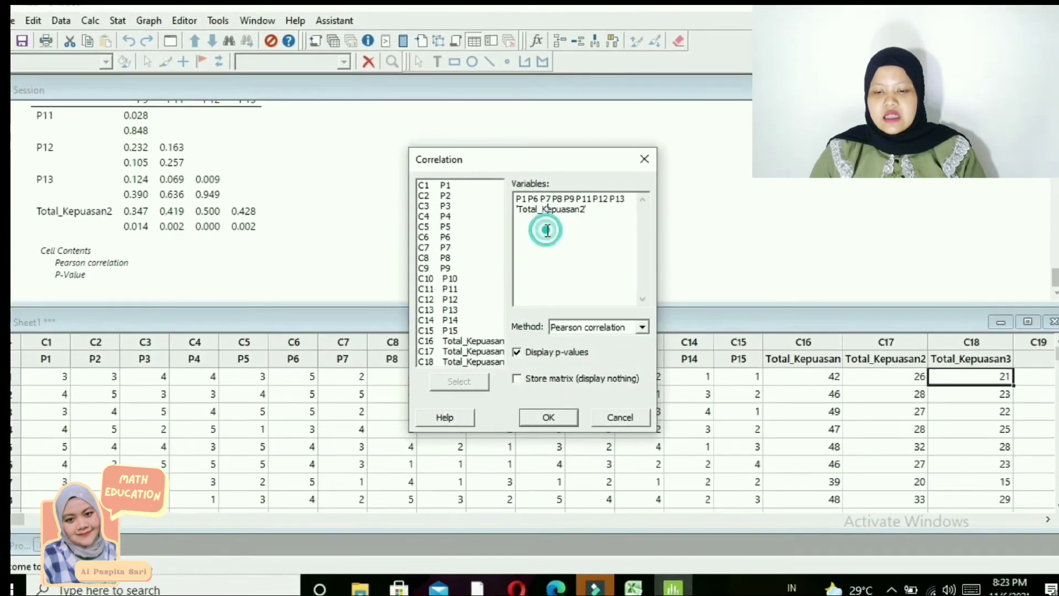
{"action": "left_click", "coordinate": [531, 202]}
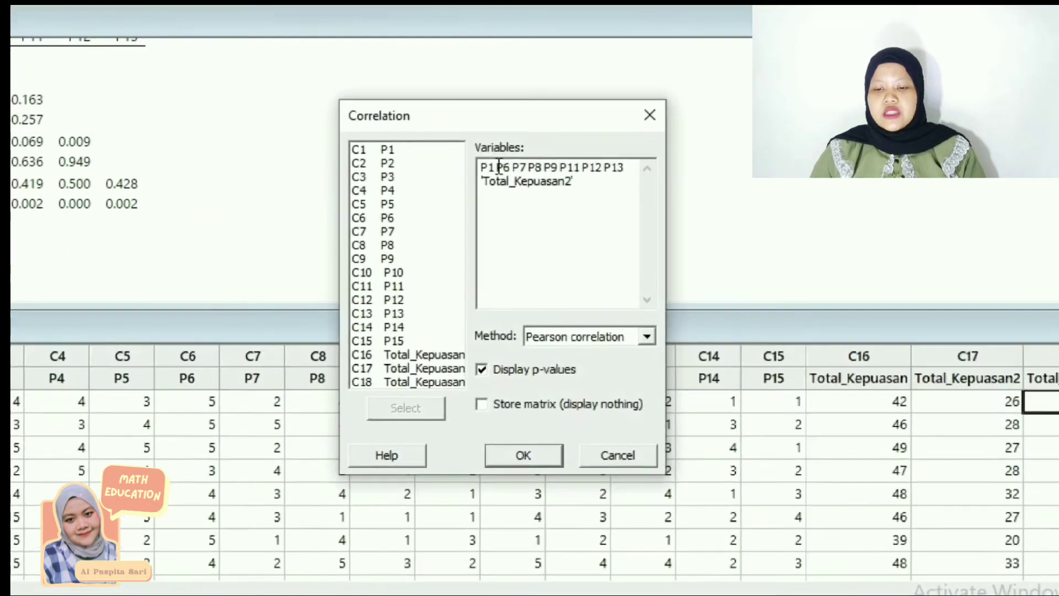
{"action": "double_click", "coordinate": [501, 167]}
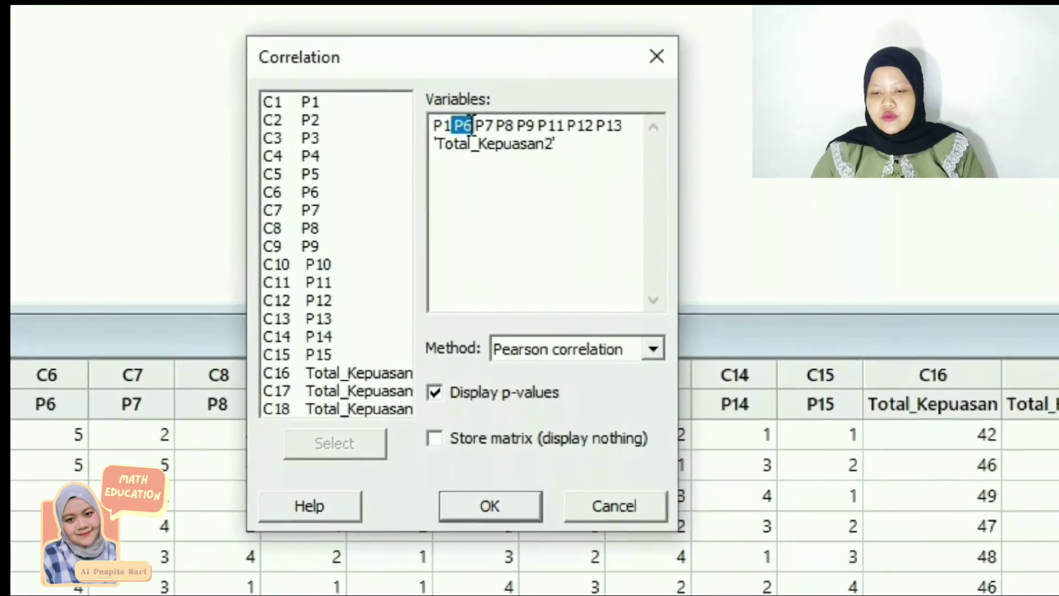
{"action": "key", "text": "Delete"}
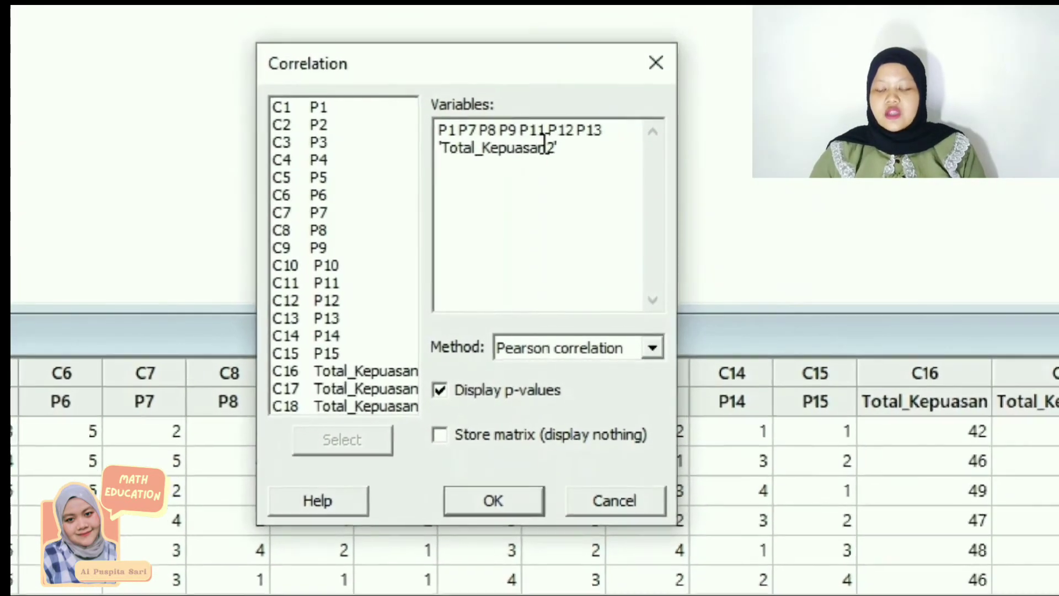
Replace Total_Kepuasan2 with Total_Kepuasan3 in the correlation variables and run the Pearson correlation with p-values displayed
{"action": "left_click_drag", "start_coordinate": [556, 148], "coordinate": [447, 149]}
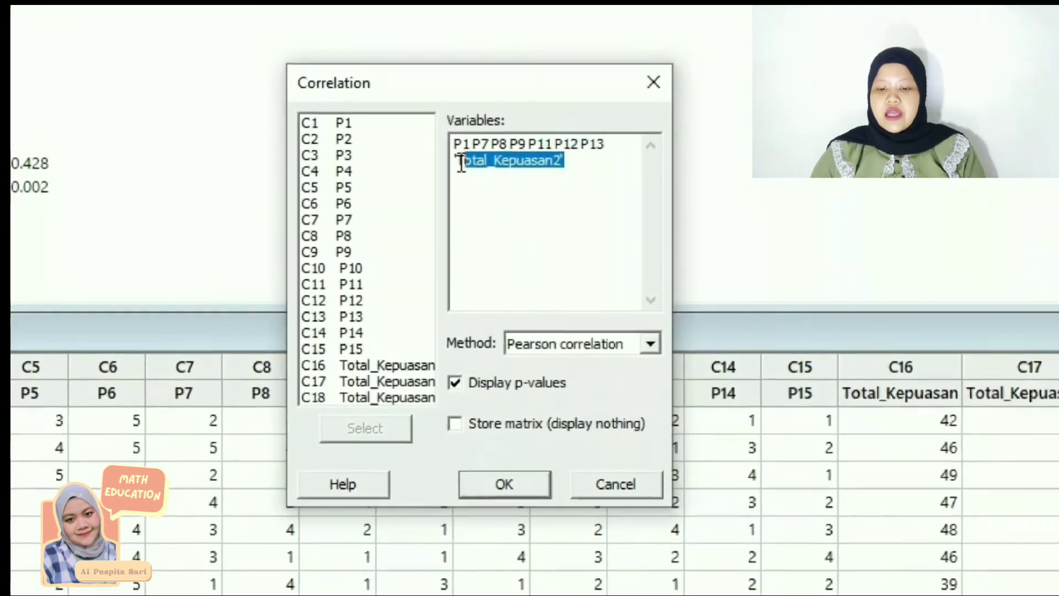
{"action": "key", "text": "Delete"}
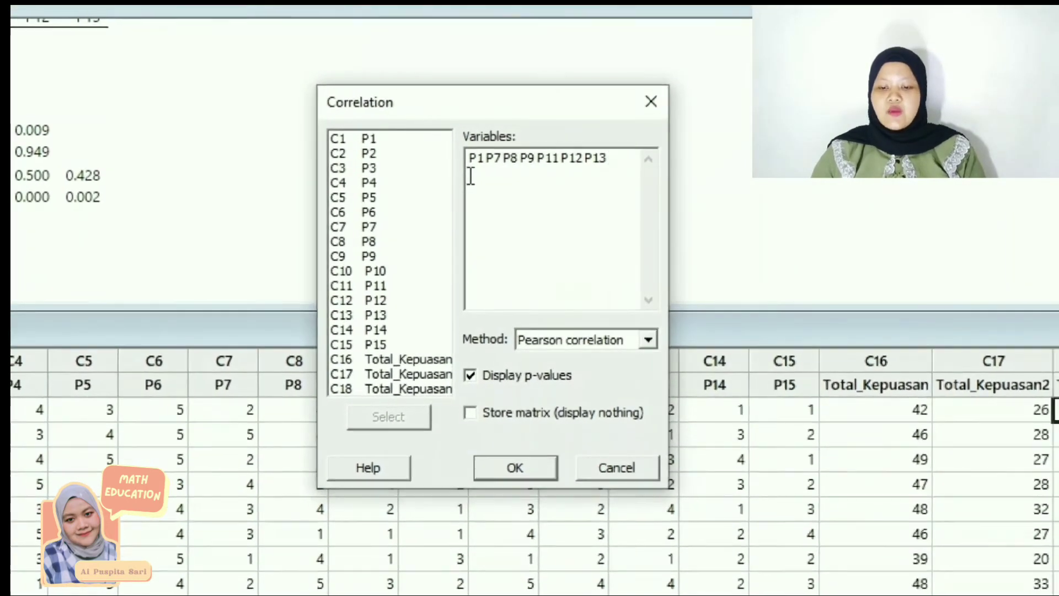
{"action": "left_click", "coordinate": [431, 387]}
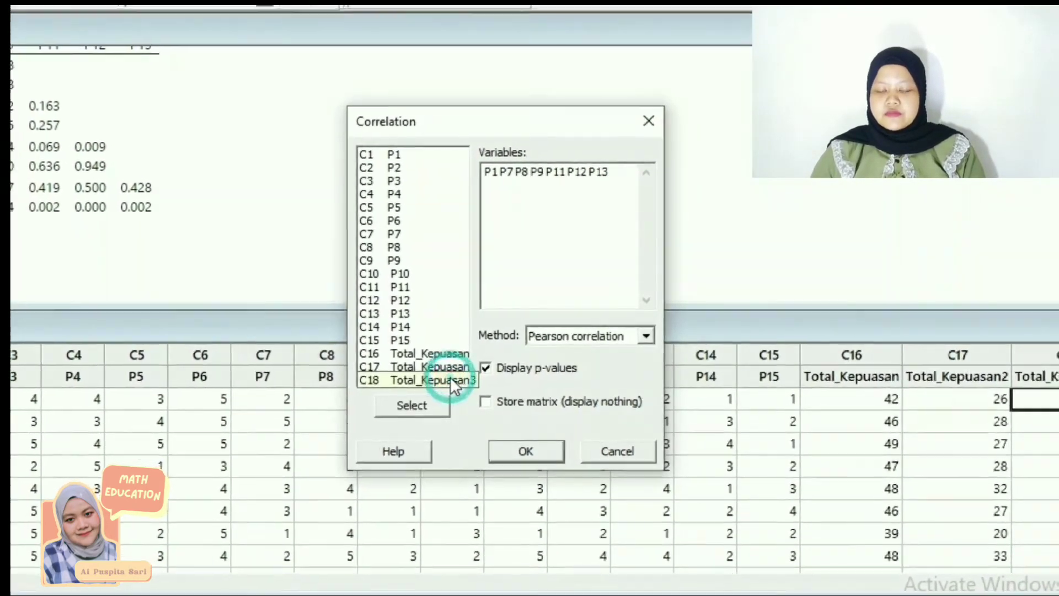
{"action": "left_click", "coordinate": [433, 405]}
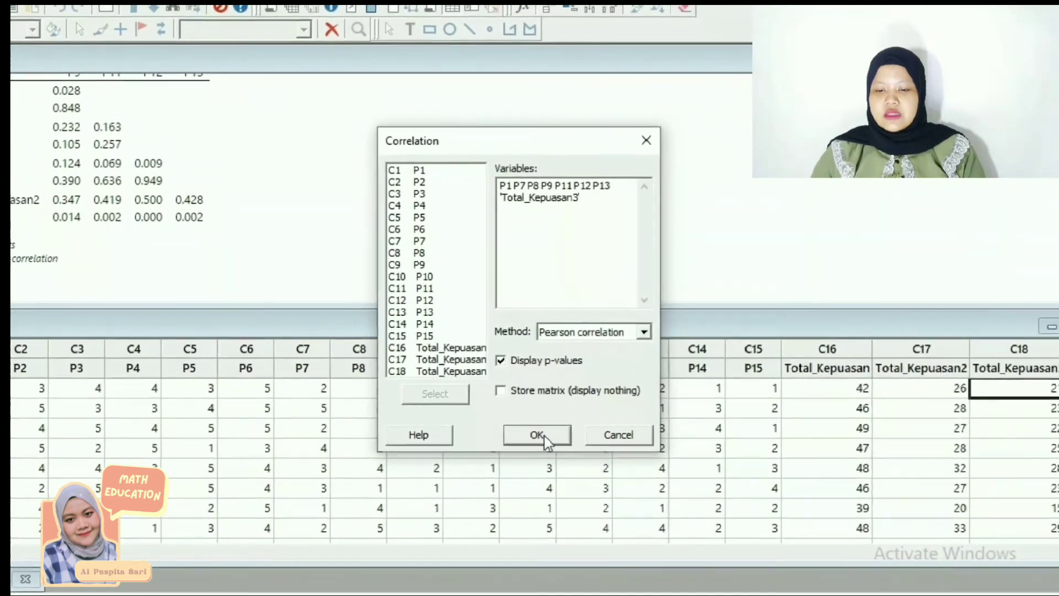
{"action": "left_click", "coordinate": [541, 435]}
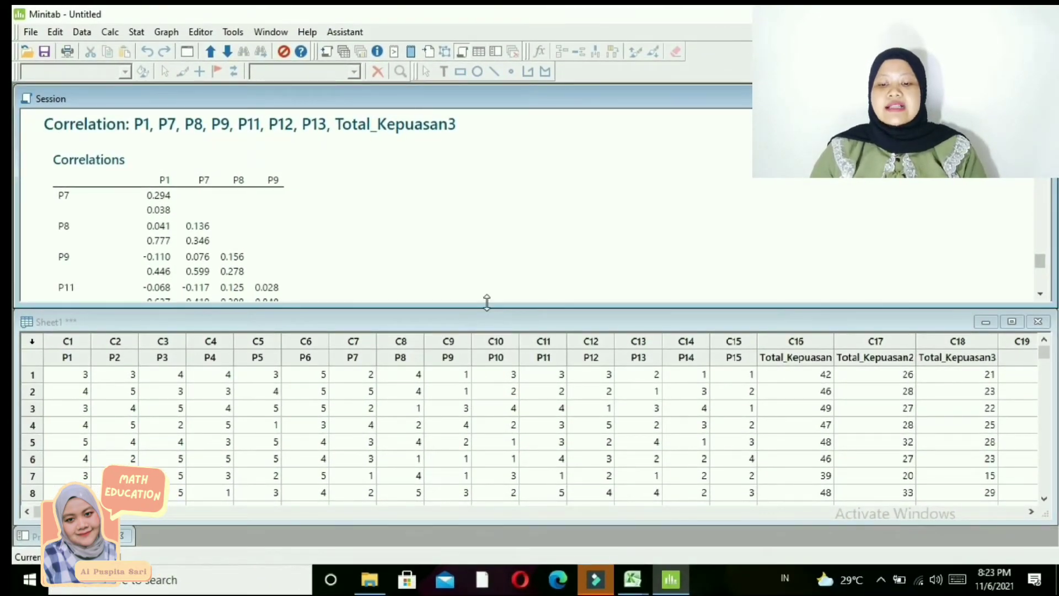
Enlarge the Session window to examine each item's correlation and p-value against Total_Kepuasan3, and restore the worksheet view
{"action": "left_click_drag", "start_coordinate": [487, 301], "coordinate": [525, 453]}
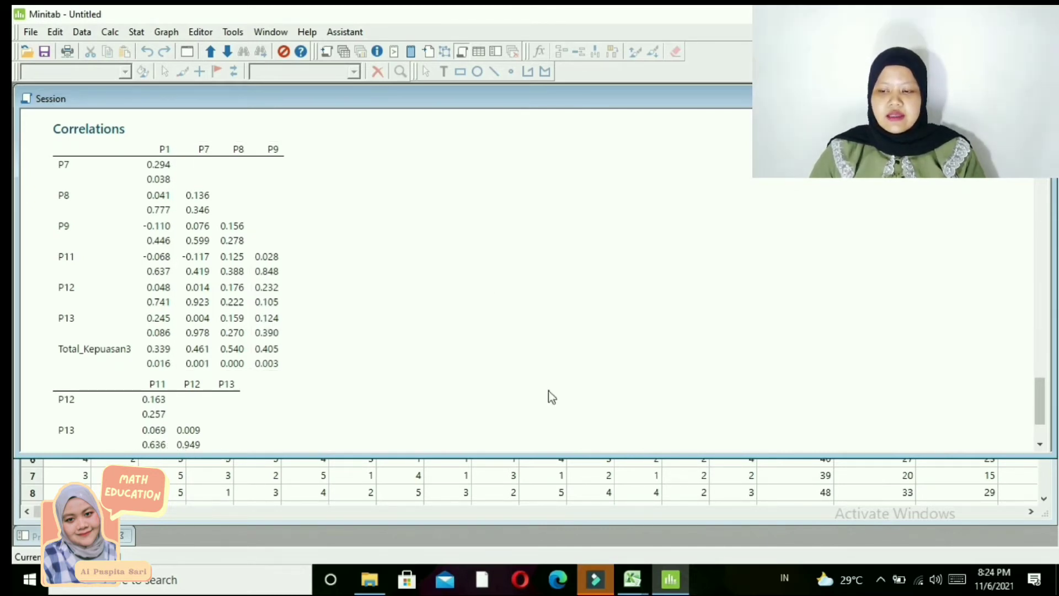
{"action": "left_click_drag", "start_coordinate": [1039, 416], "coordinate": [1044, 432]}
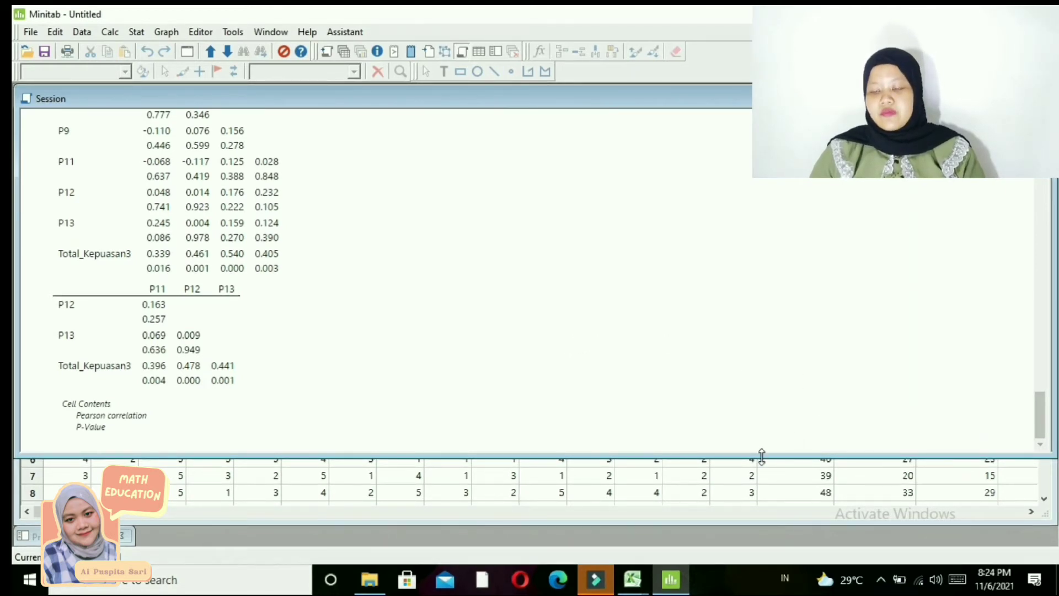
{"action": "left_click_drag", "start_coordinate": [762, 455], "coordinate": [800, 308]}
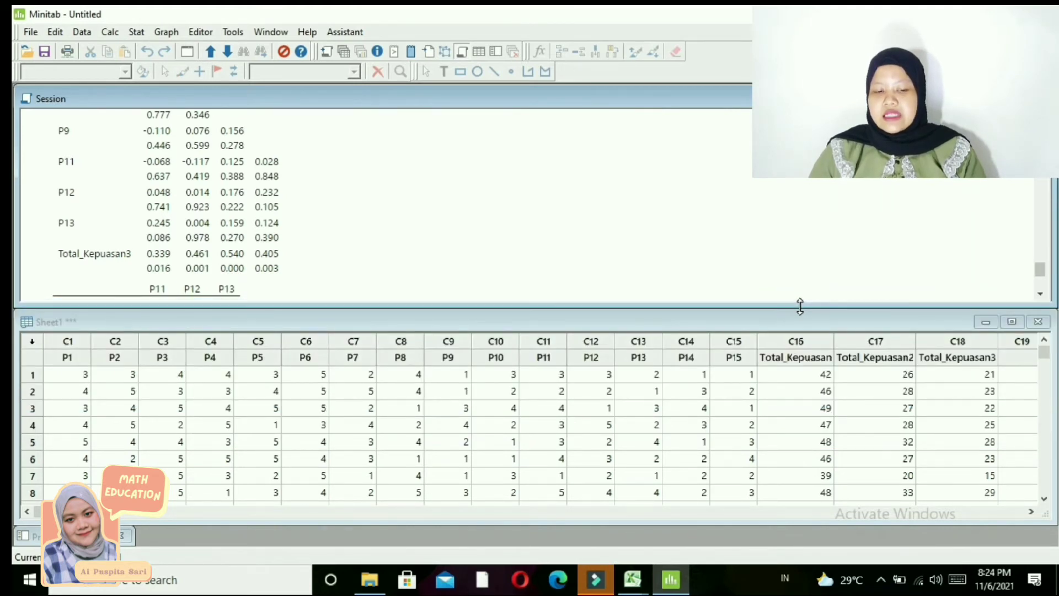
{"action": "left_click", "coordinate": [984, 374]}
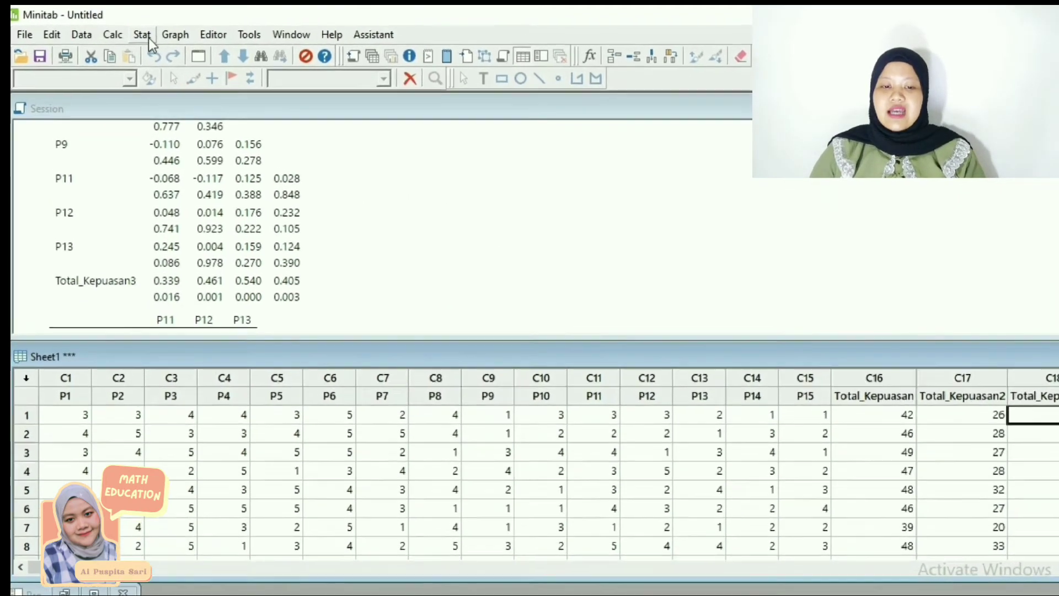
Start a multivariate Item Analysis and add P1 as its first variable
{"action": "left_click", "coordinate": [136, 32]}
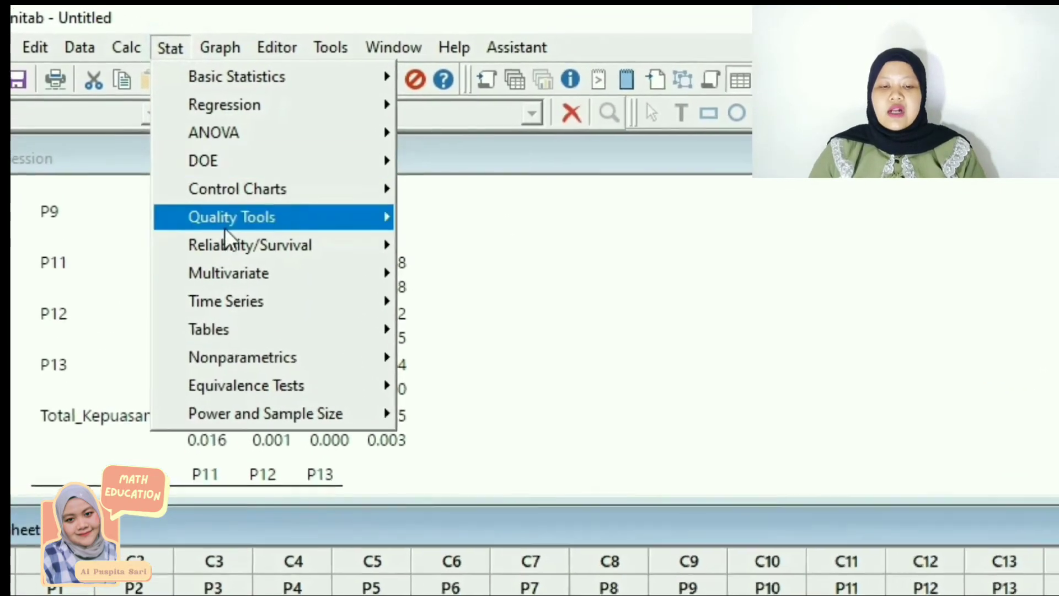
{"action": "mouse_move", "coordinate": [292, 276]}
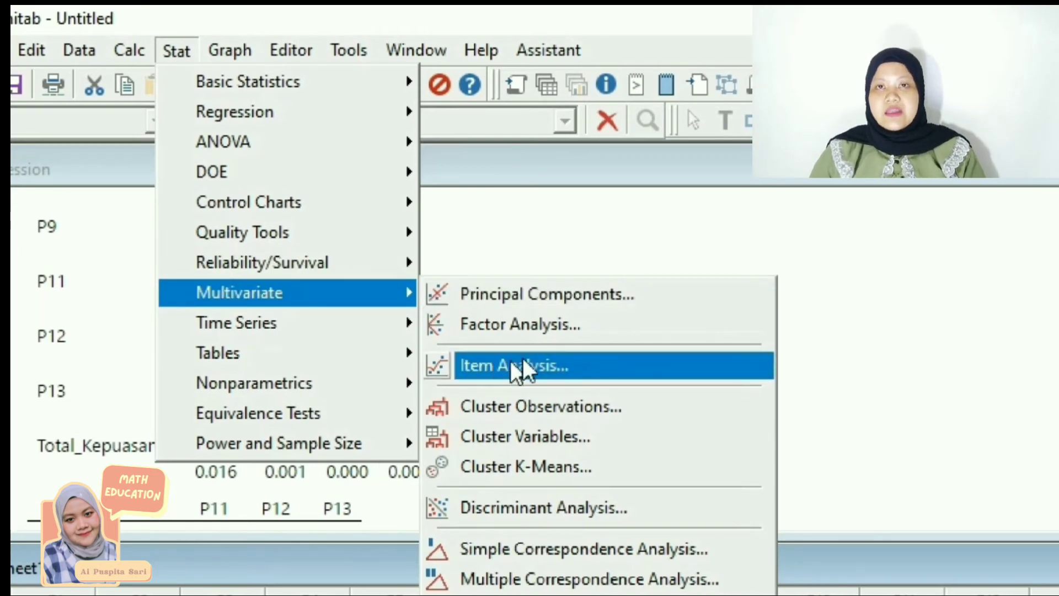
{"action": "left_click", "coordinate": [601, 365]}
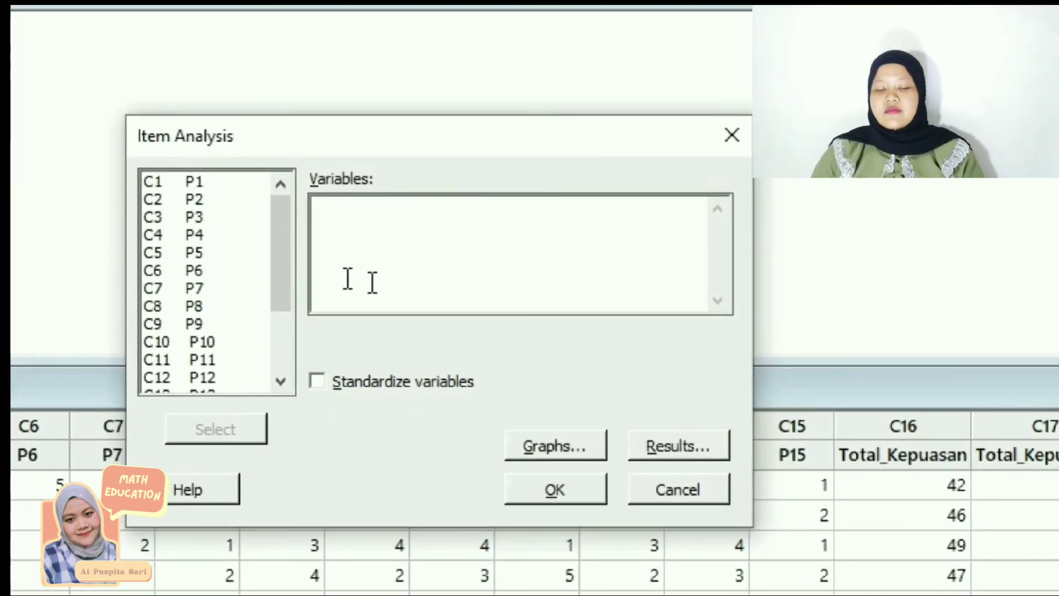
{"action": "left_click", "coordinate": [446, 268]}
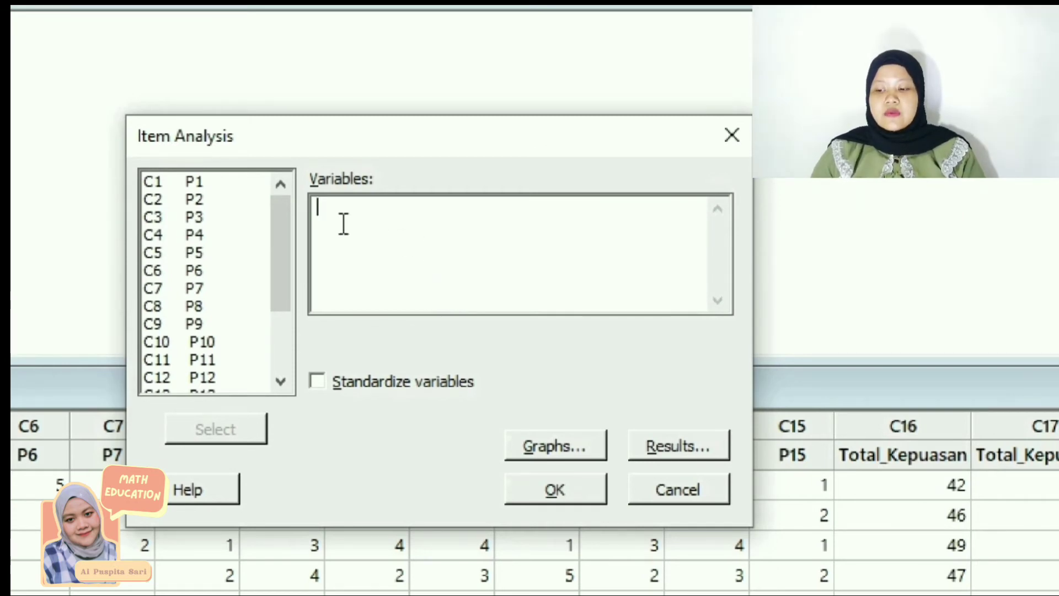
{"action": "left_click", "coordinate": [194, 181]}
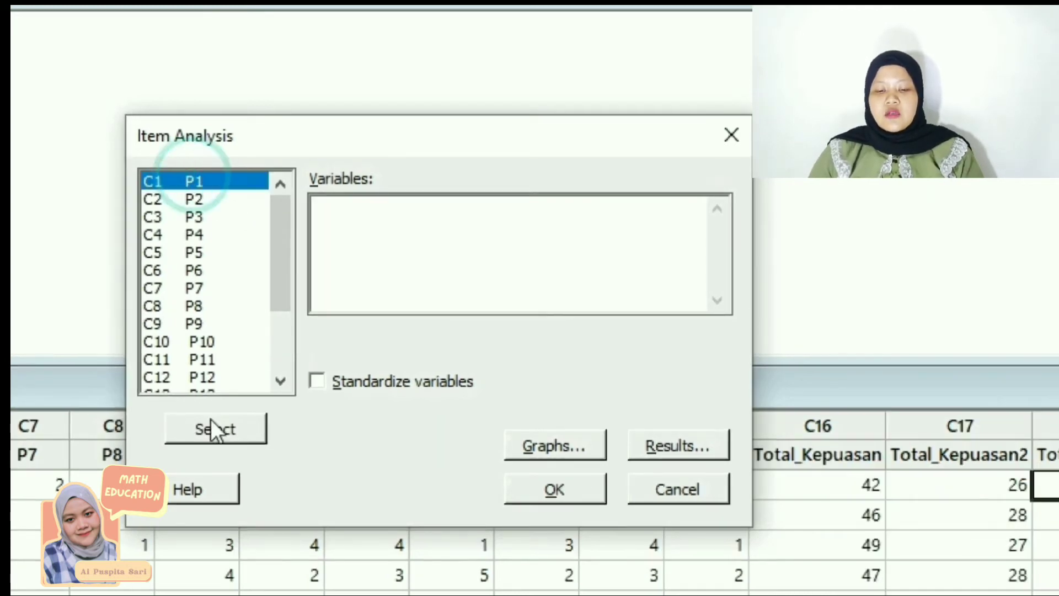
{"action": "left_click", "coordinate": [206, 439]}
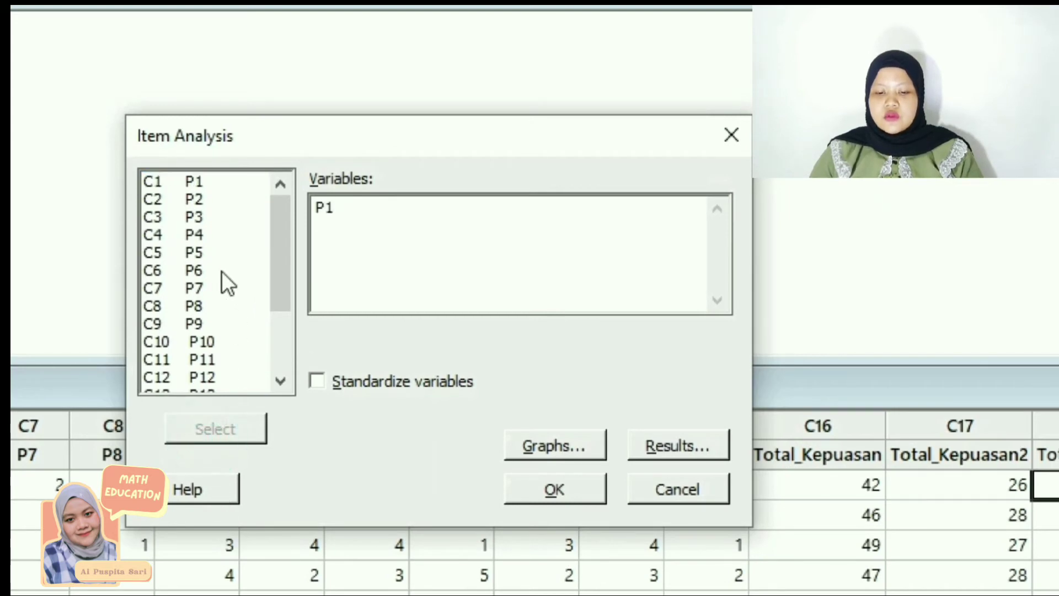
Add P7, P8 and P9 to the Item Analysis variables
{"action": "left_click", "coordinate": [203, 289]}
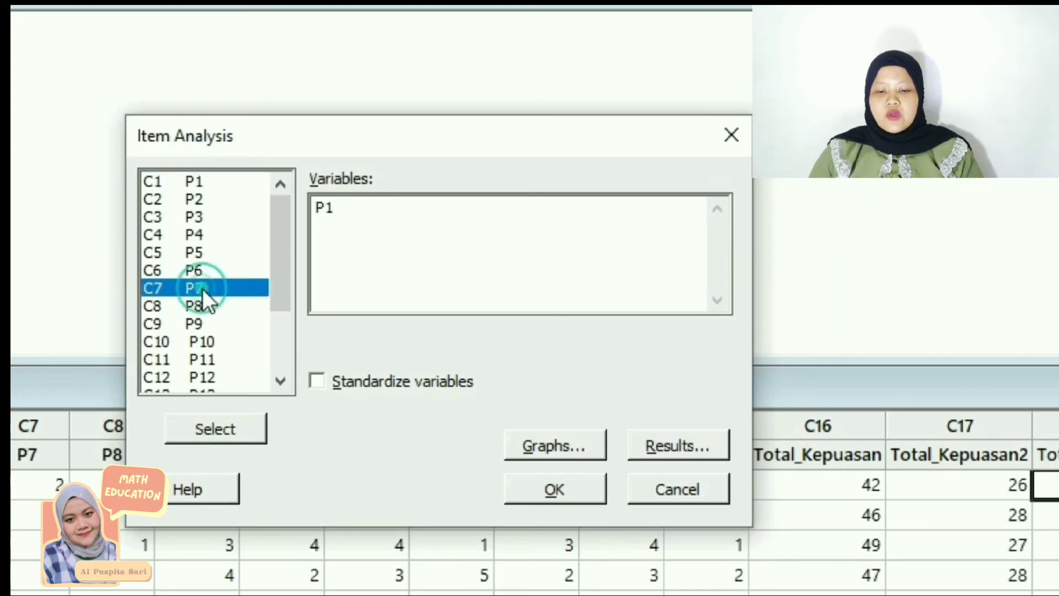
{"action": "left_click", "coordinate": [265, 431]}
{"action": "left_click", "coordinate": [247, 427]}
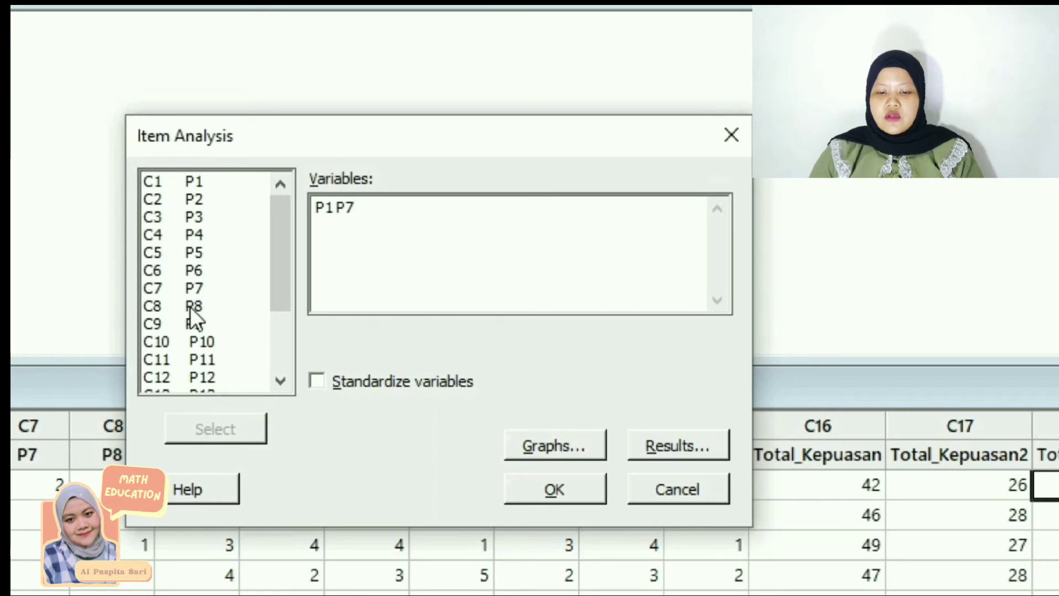
{"action": "left_click", "coordinate": [190, 307]}
{"action": "left_click", "coordinate": [231, 432]}
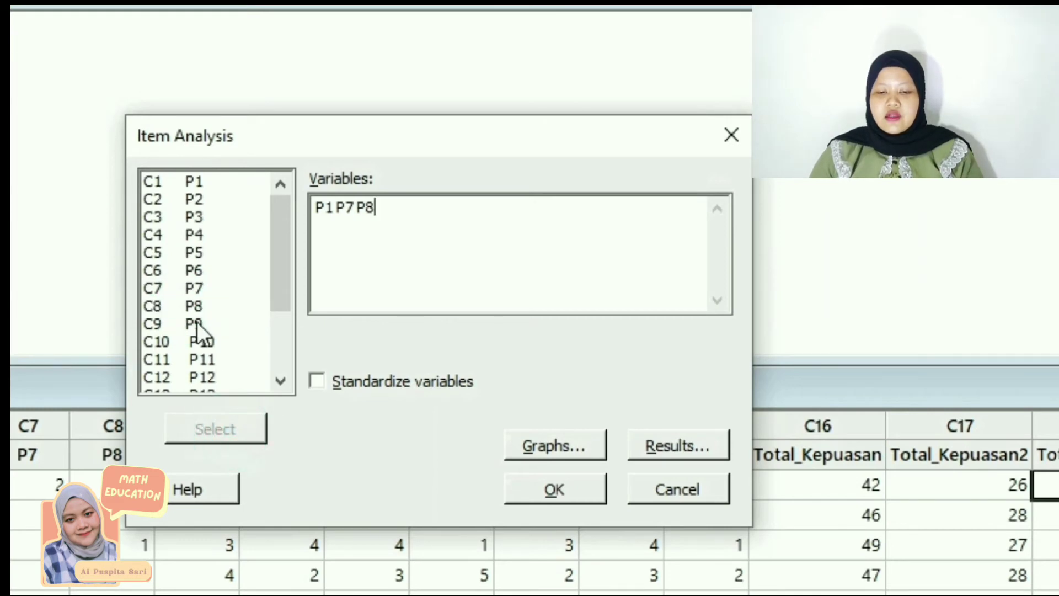
{"action": "left_click", "coordinate": [197, 322]}
{"action": "left_click", "coordinate": [229, 430]}
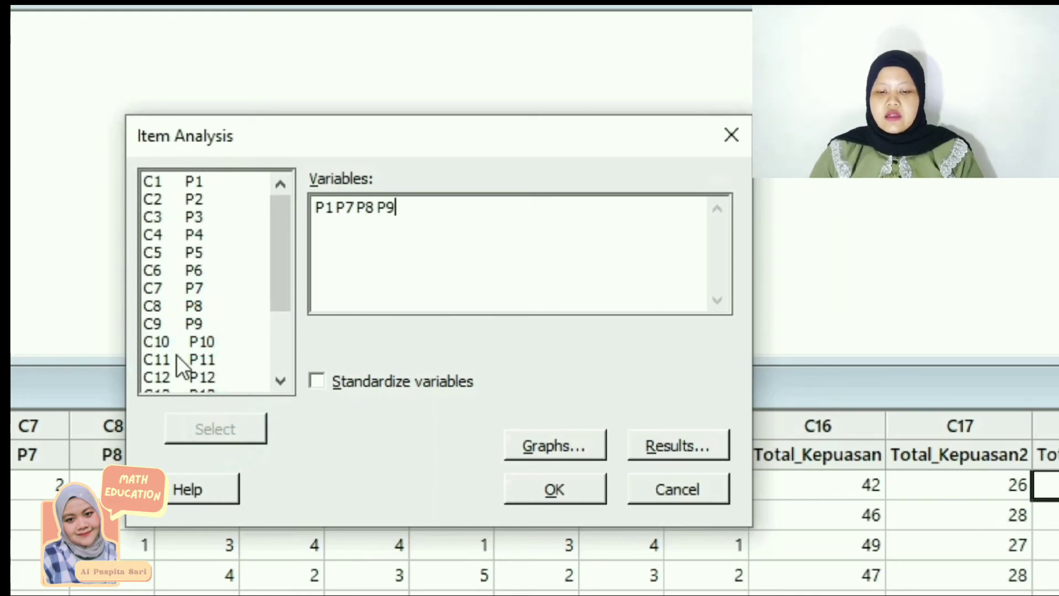
Add P11, P12 and P13 to the Item Analysis variables
{"action": "left_click", "coordinate": [177, 357]}
{"action": "left_click", "coordinate": [227, 425]}
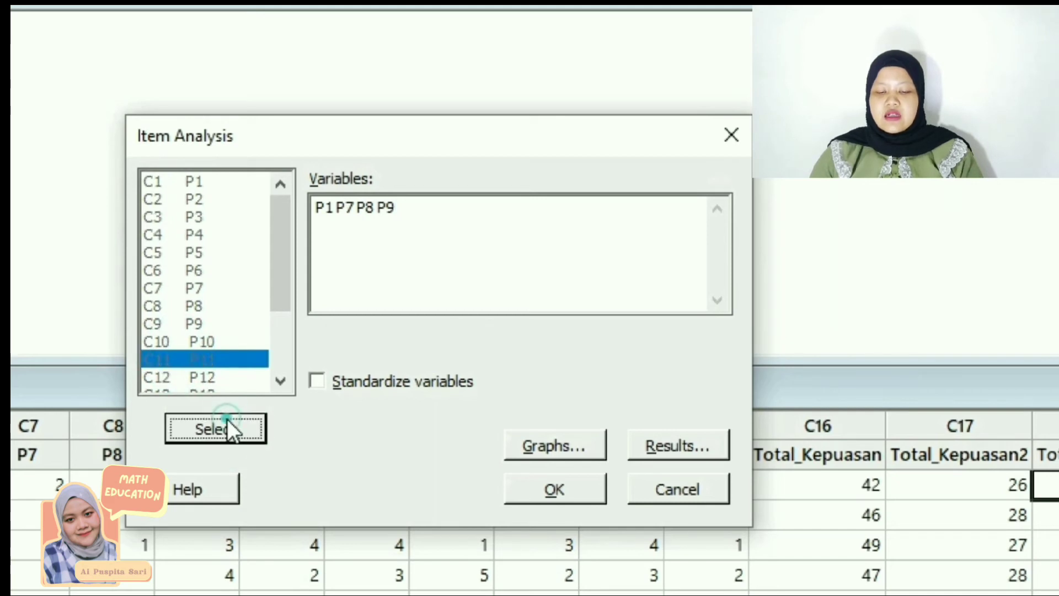
{"action": "left_click", "coordinate": [212, 378]}
{"action": "left_click", "coordinate": [239, 439]}
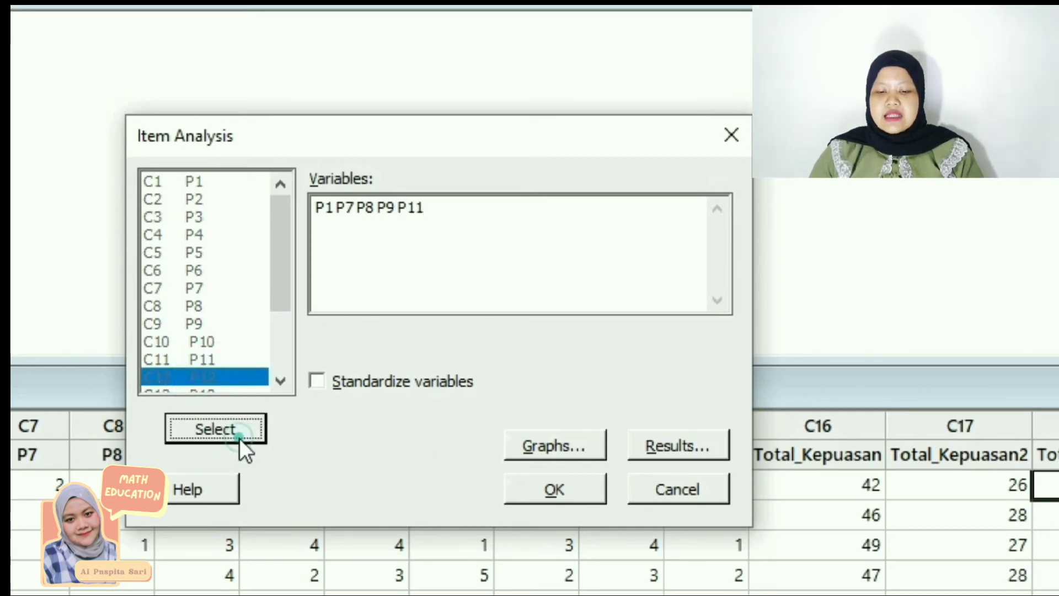
{"action": "left_click_drag", "start_coordinate": [286, 306], "coordinate": [283, 338]}
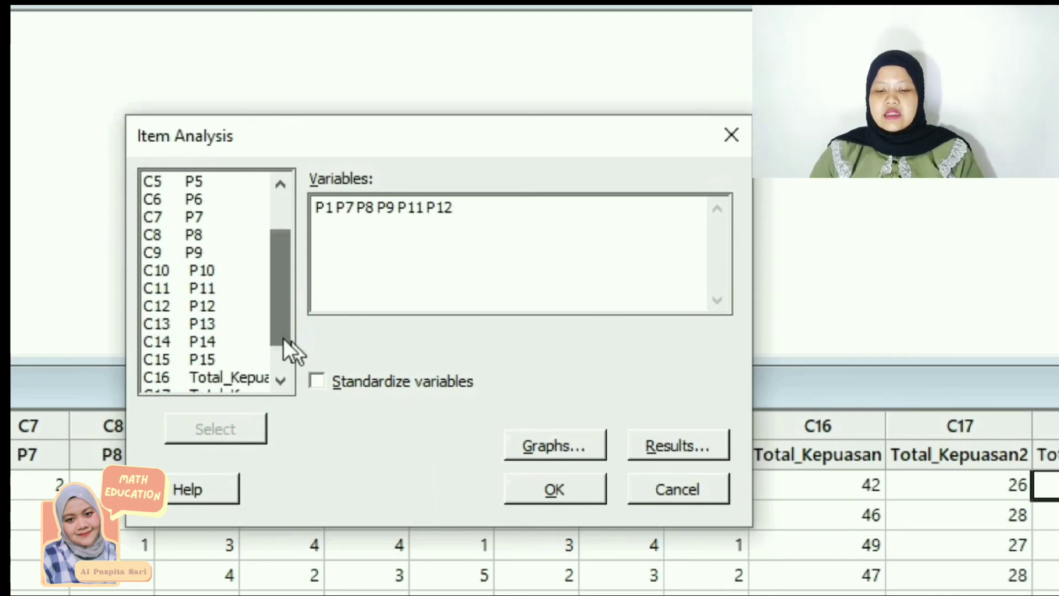
{"action": "left_click", "coordinate": [217, 324]}
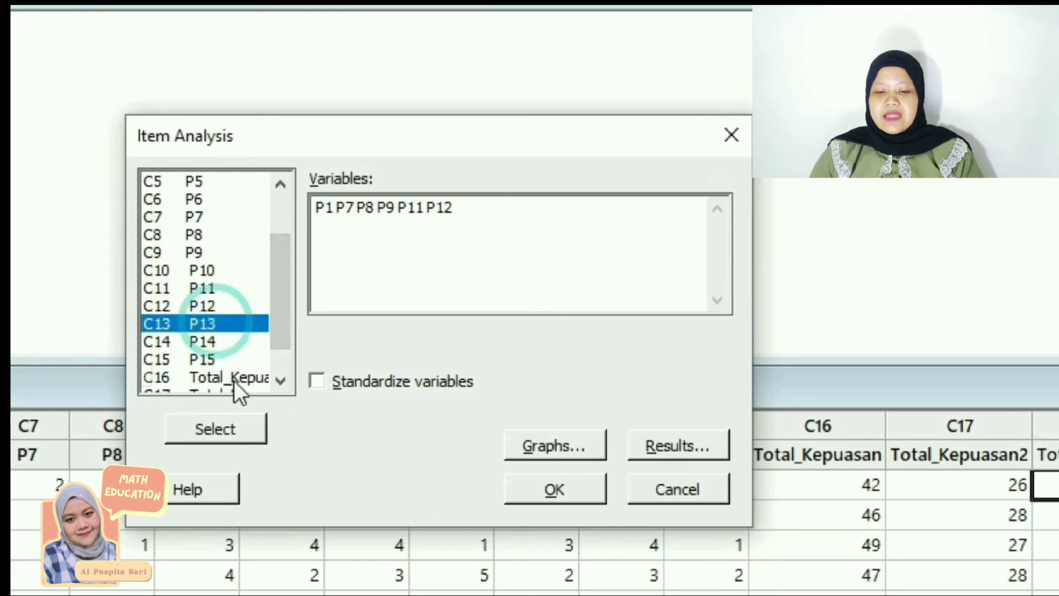
{"action": "left_click", "coordinate": [253, 428]}
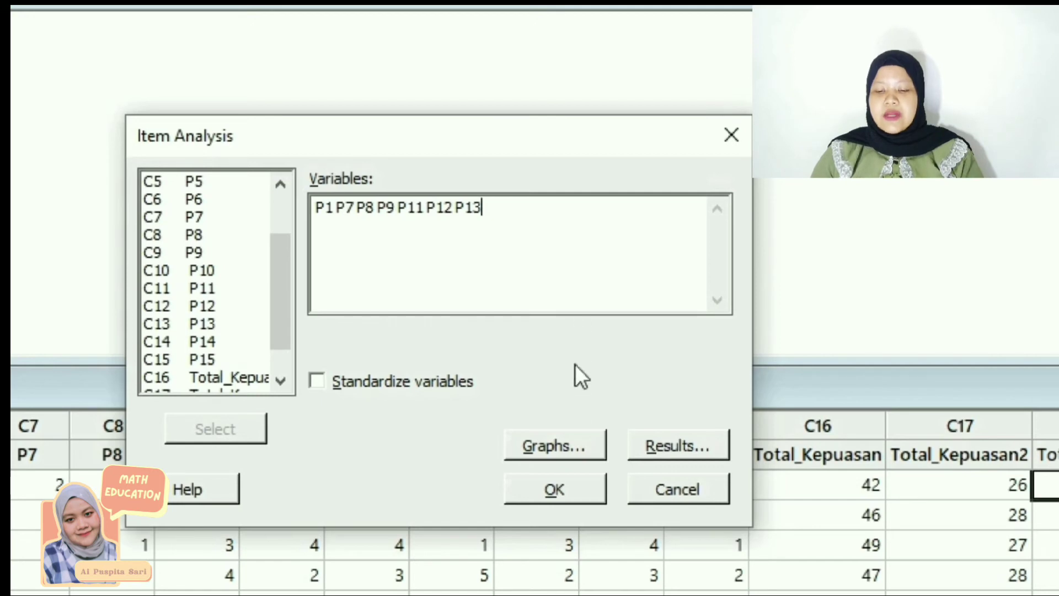
Keep the smoothed matrix plot, correlation matrix, item and total statistics, Cronbach's Alpha and omitted-item statistics enabled, and run the item analysis
{"action": "left_click", "coordinate": [564, 446]}
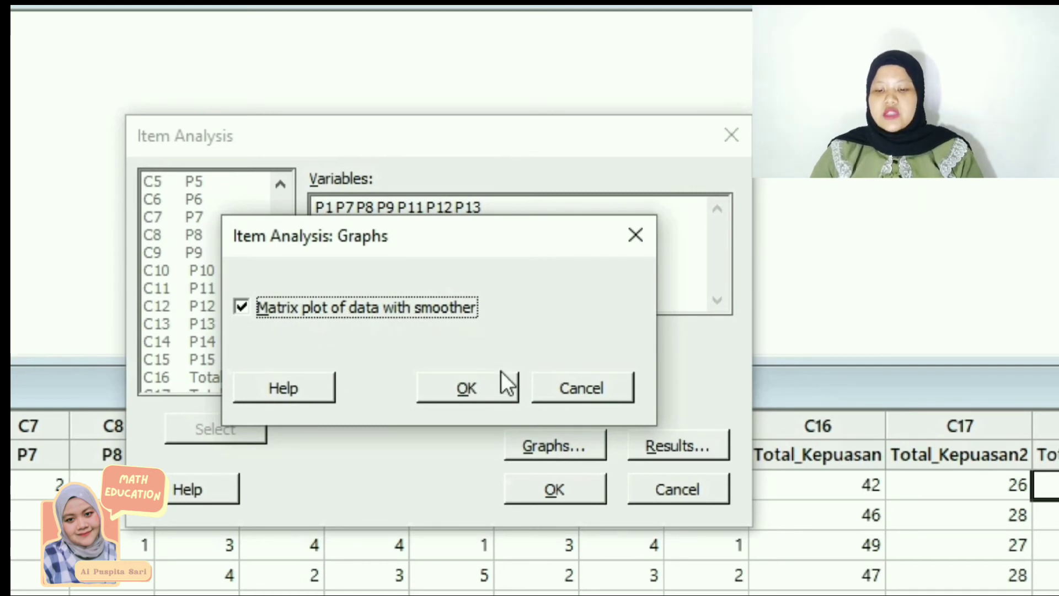
{"action": "left_click", "coordinate": [502, 393]}
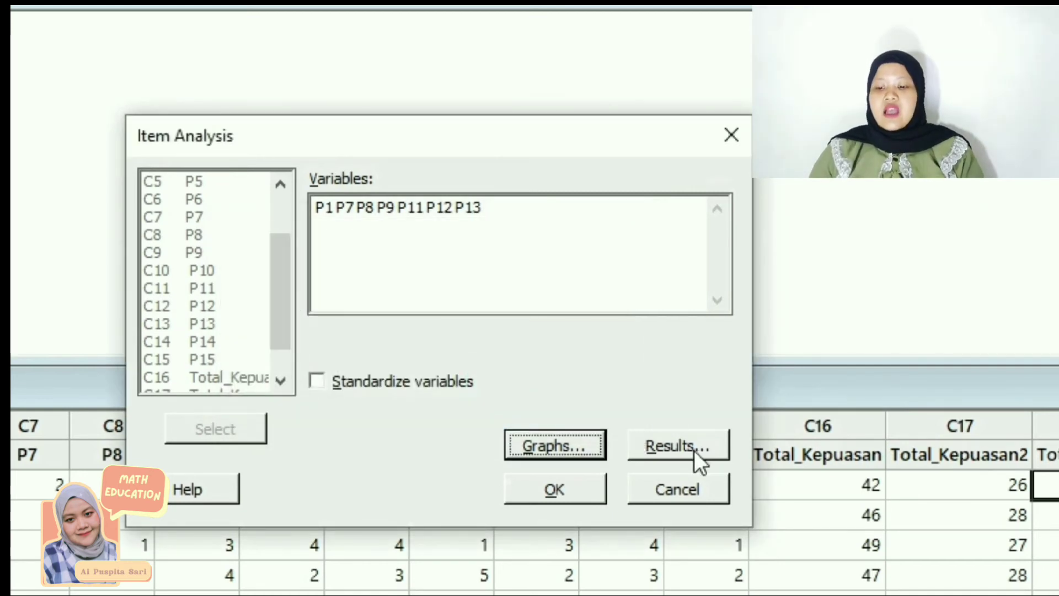
{"action": "left_click", "coordinate": [679, 446]}
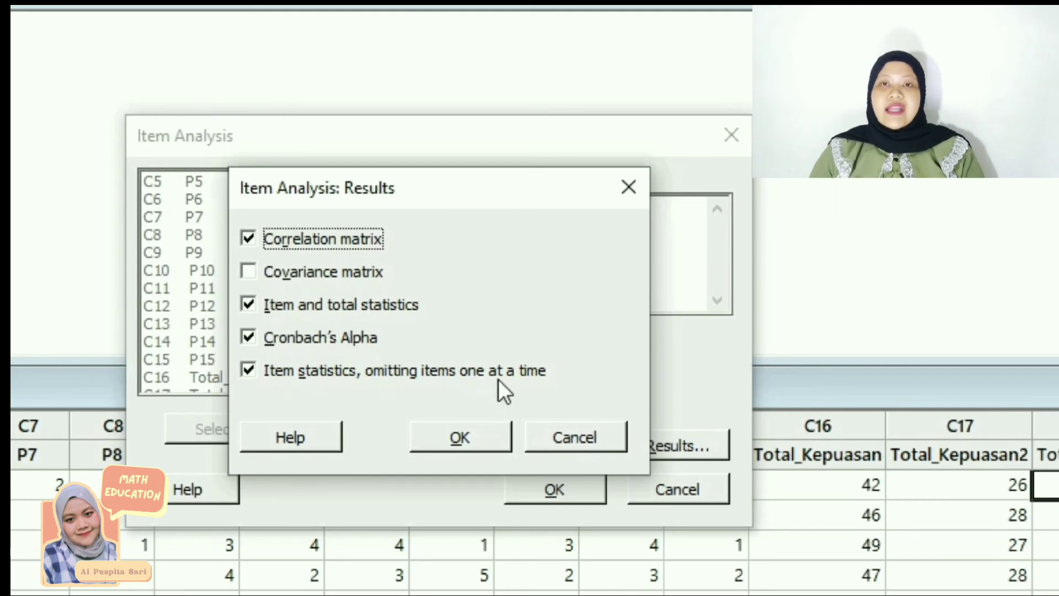
{"action": "left_click", "coordinate": [490, 436]}
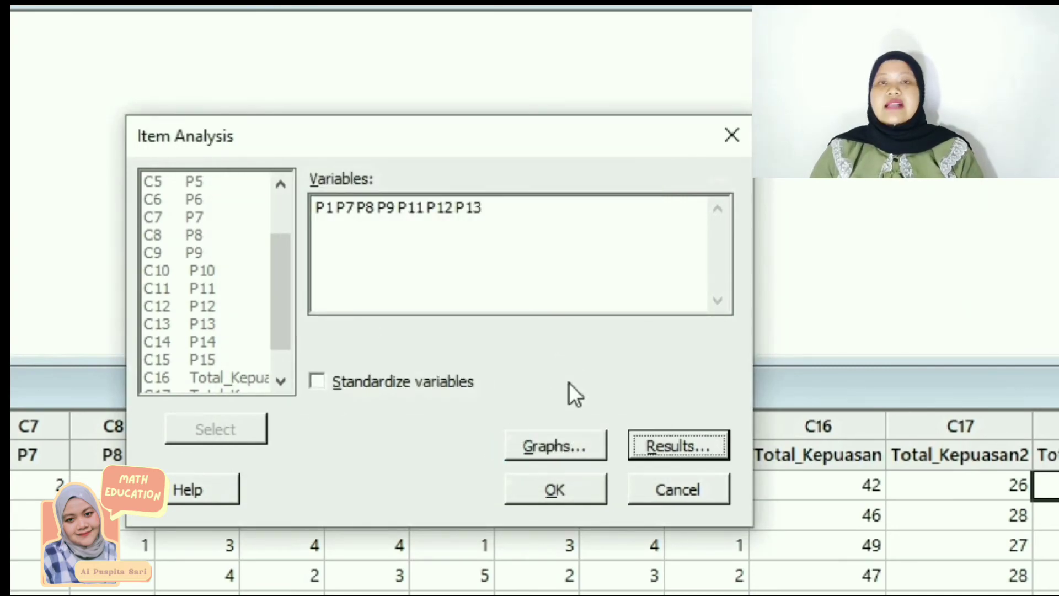
{"action": "left_click", "coordinate": [585, 490]}
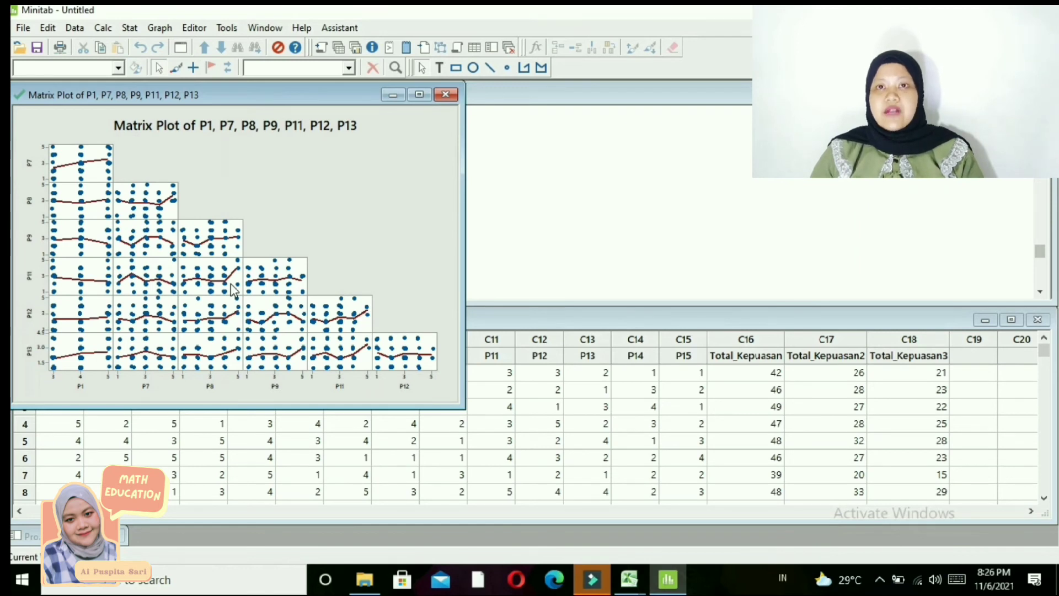
Minimize the matrix plot and examine the Cronbach's Alpha output in the Session window
{"action": "left_click", "coordinate": [392, 96]}
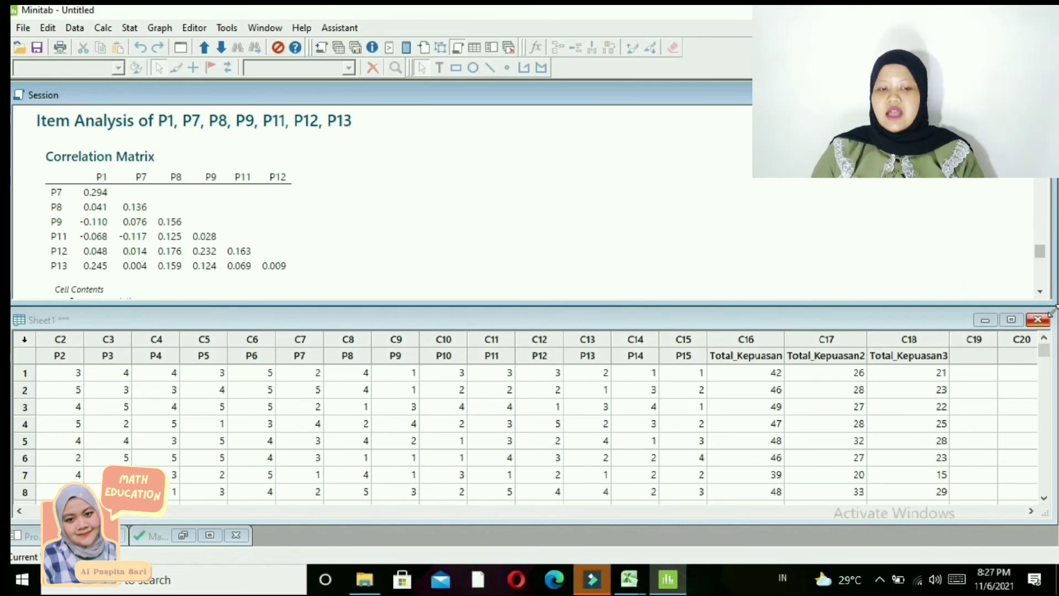
{"action": "left_click_drag", "start_coordinate": [1043, 265], "coordinate": [1051, 280]}
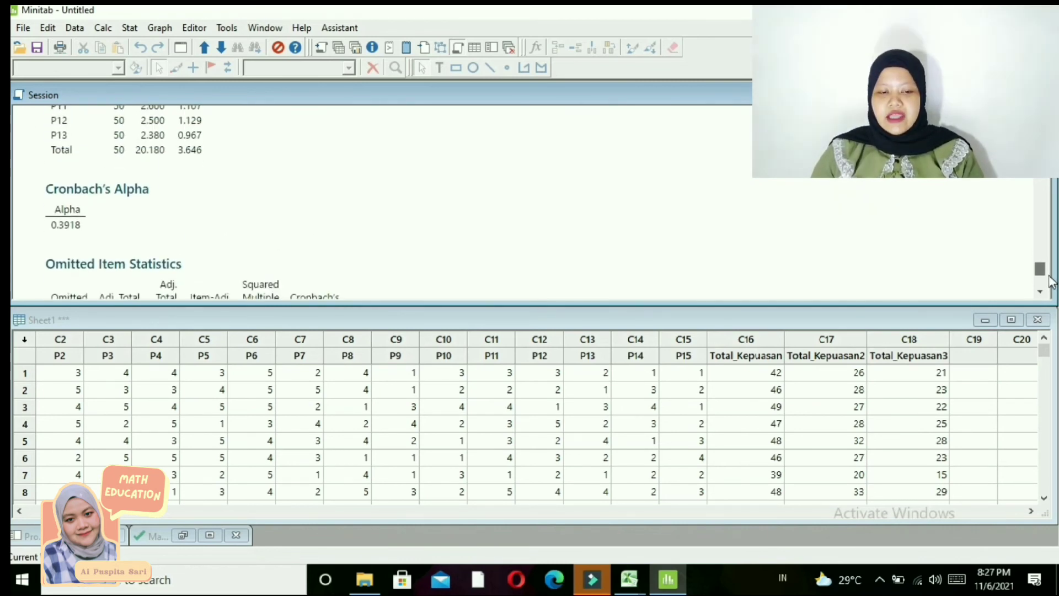